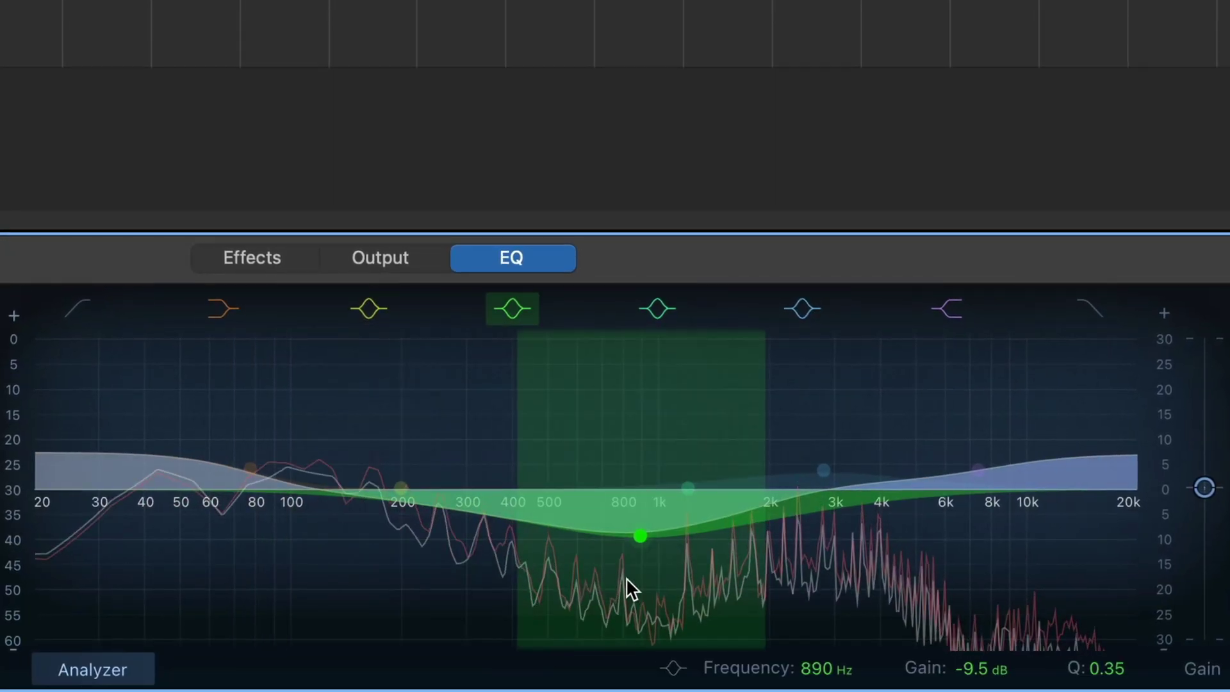
# Raise the green 890 Hz band so its dip becomes only about -3.4 dB.
pyautogui.moveTo(626, 585); pyautogui.dragTo(639, 495)
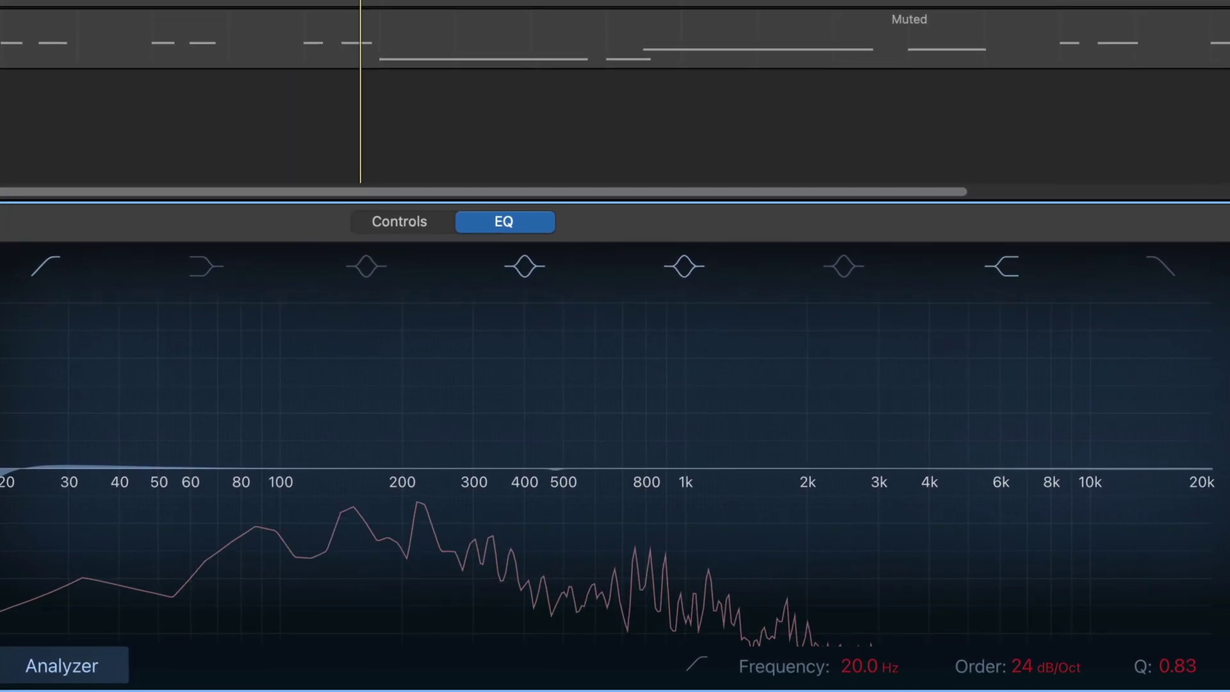
# Insert a Channel EQ on the guitar track and enlarge its EQ graph pane.
pyautogui.click(191, 634)
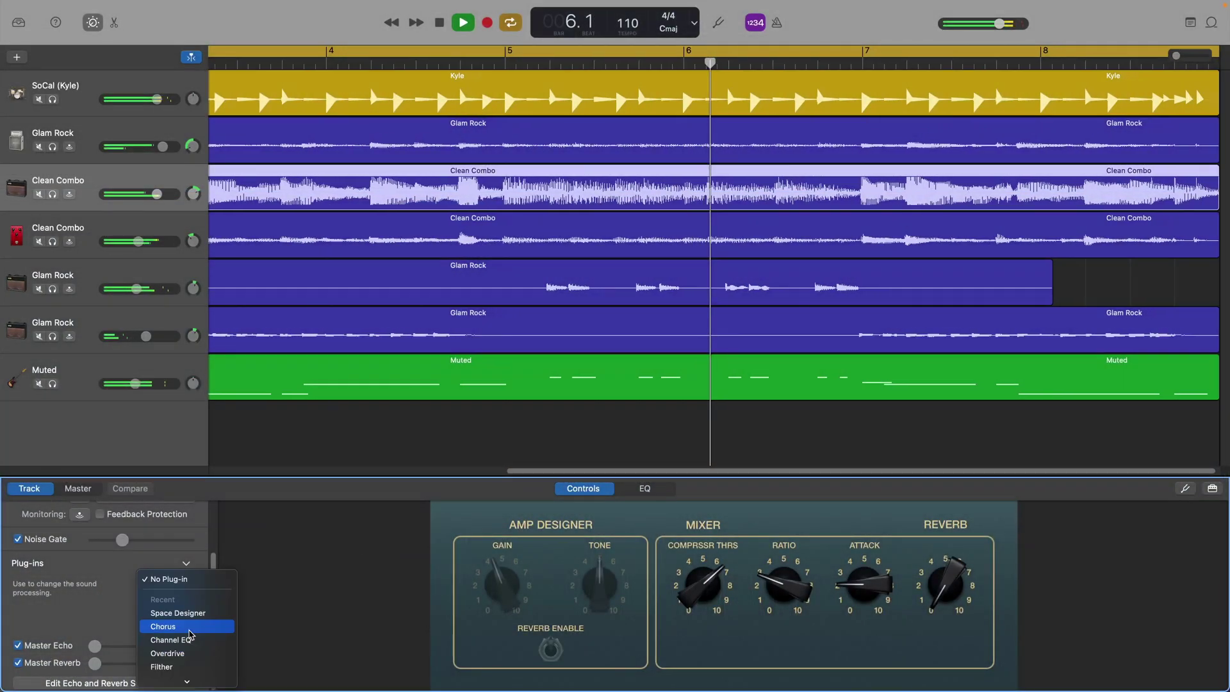
pyautogui.moveTo(190, 634)
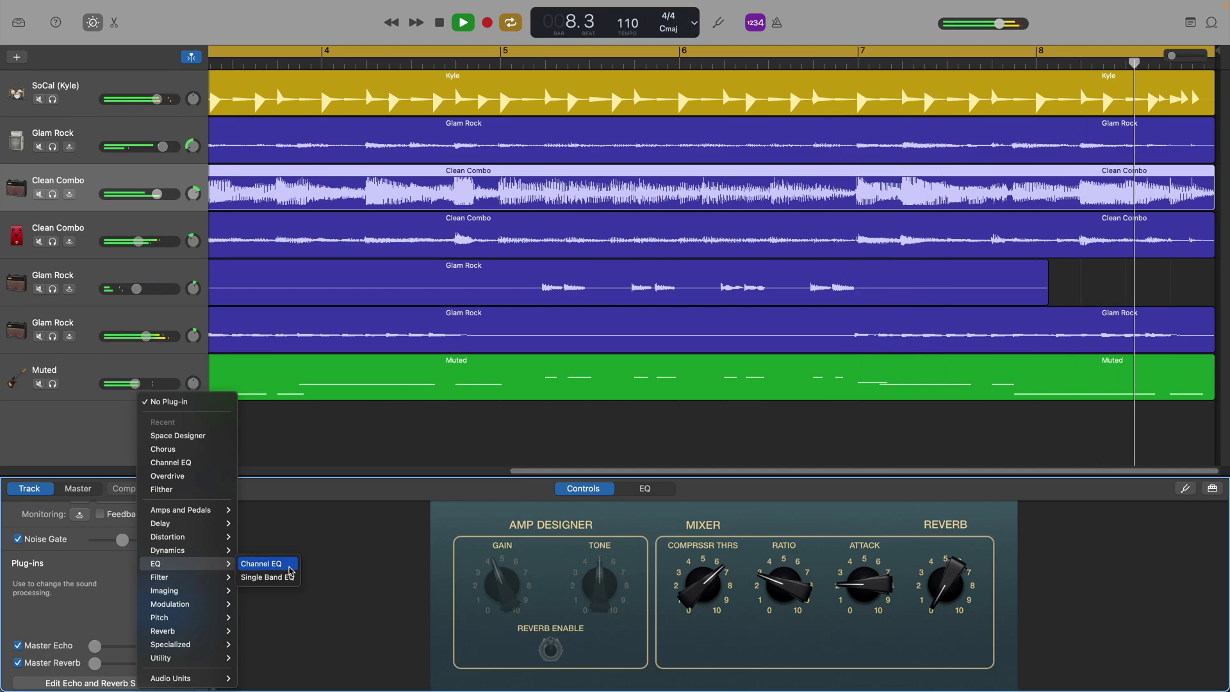
pyautogui.click(288, 567)
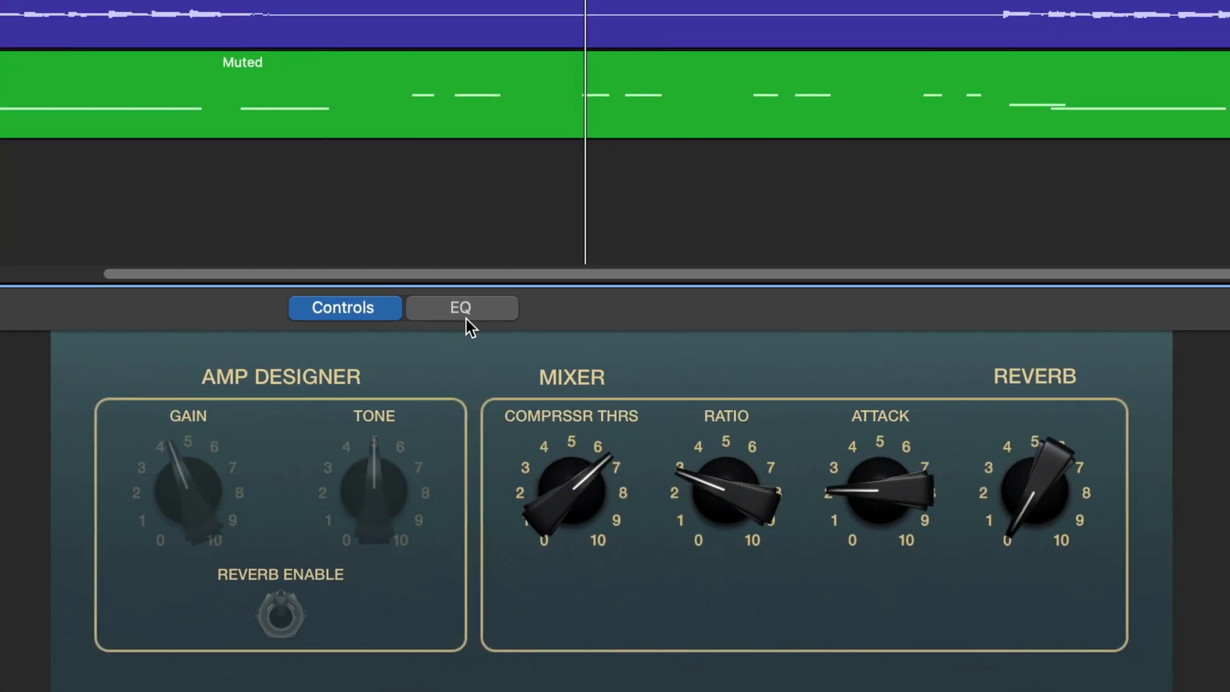
pyautogui.click(466, 318)
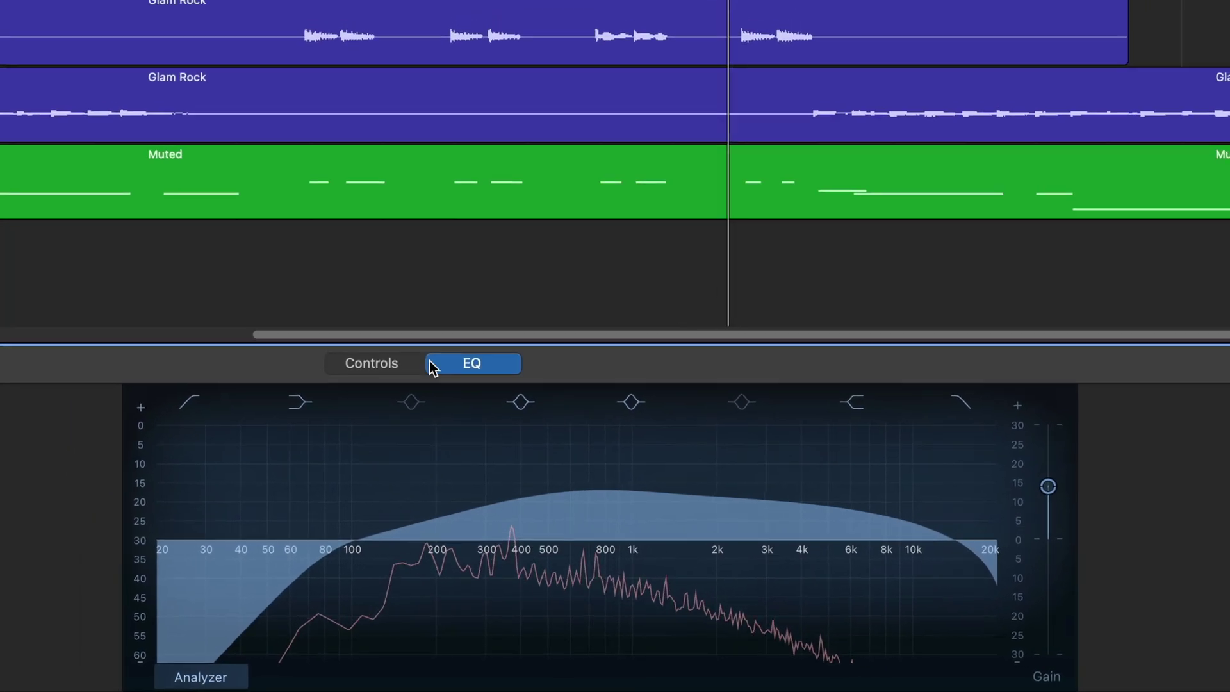
pyautogui.moveTo(566, 357); pyautogui.dragTo(565, 304)
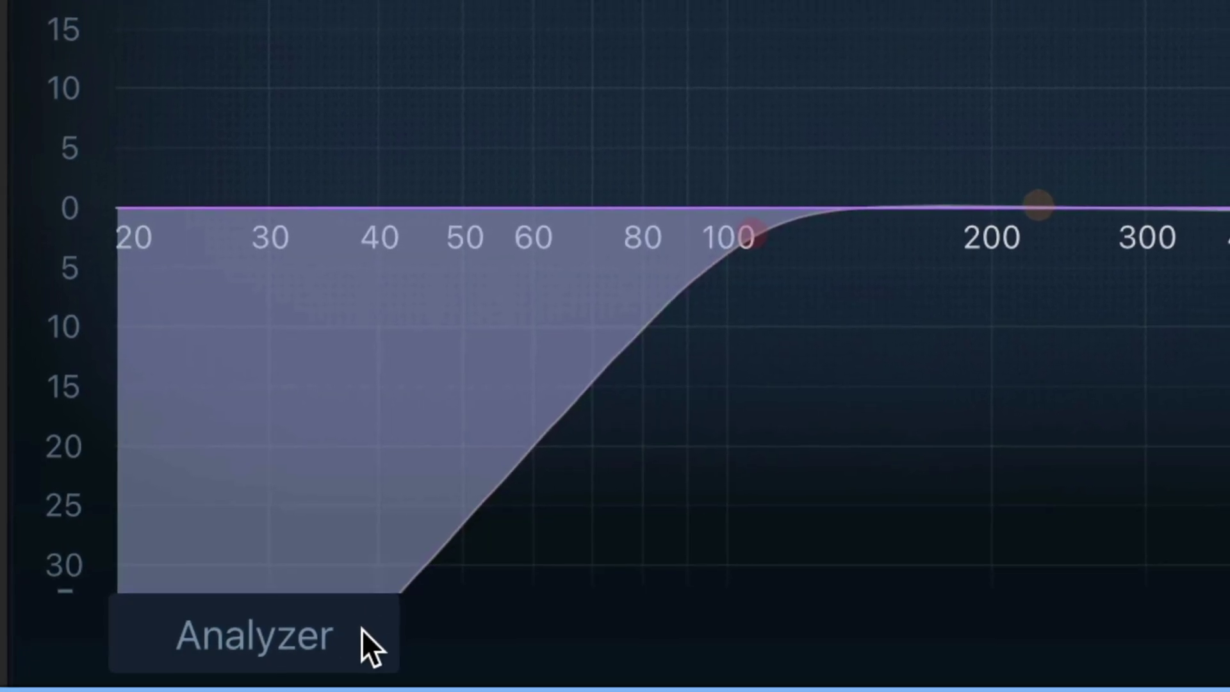
# Turn on the Analyzer and pull the green band into a narrow notch at 462 Hz, -7.8 dB, Q 16.0.
pyautogui.click(358, 631)
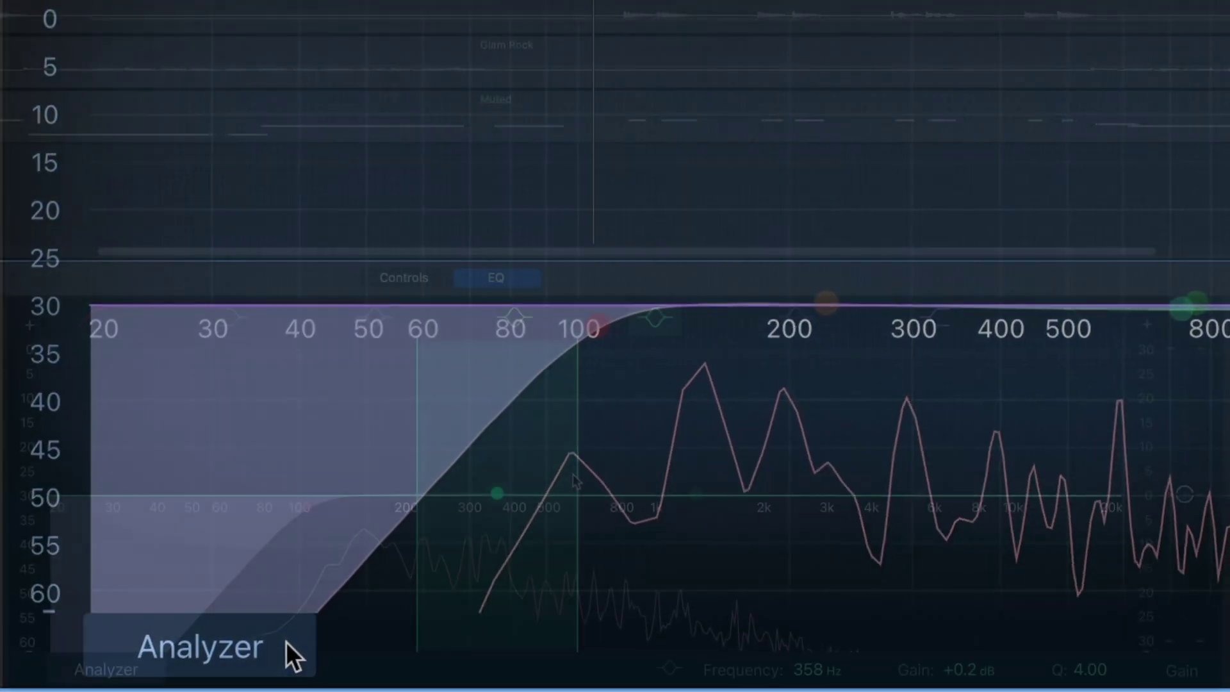
pyautogui.moveTo(578, 406); pyautogui.dragTo(539, 544)
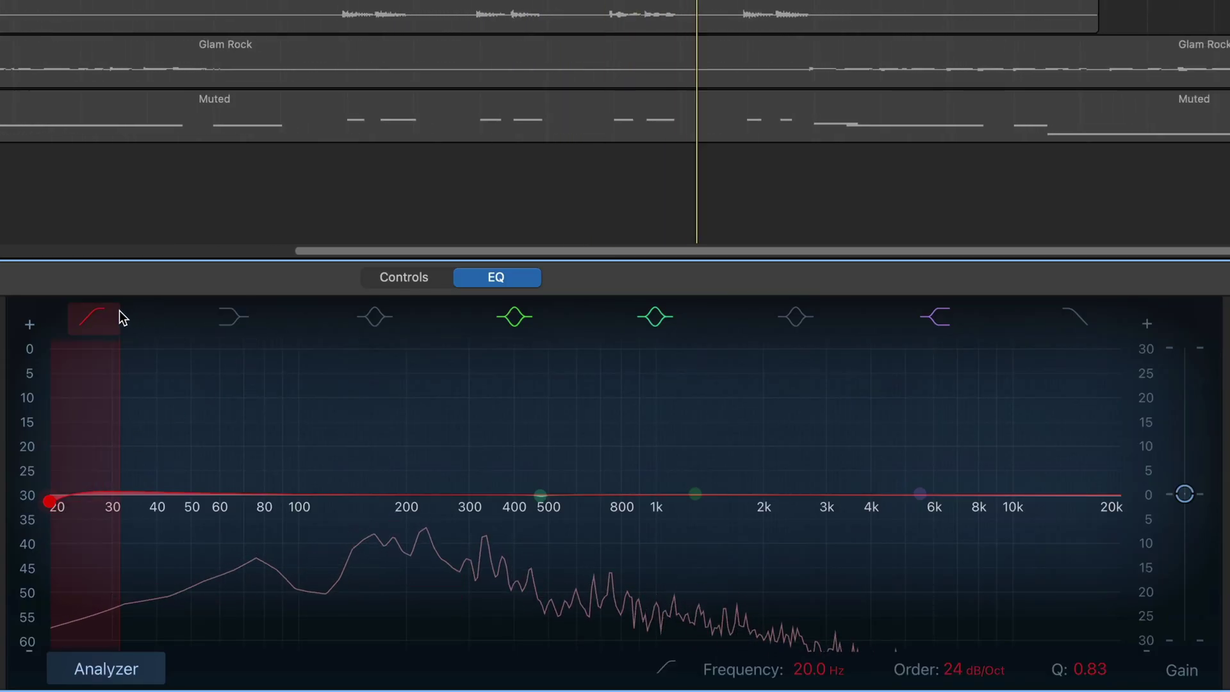
# Sweep the cut filters, settling on a 294 Hz low cut and a 14900 Hz, 12 dB/Oct high cut.
pyautogui.moveTo(51, 505); pyautogui.dragTo(124, 498)
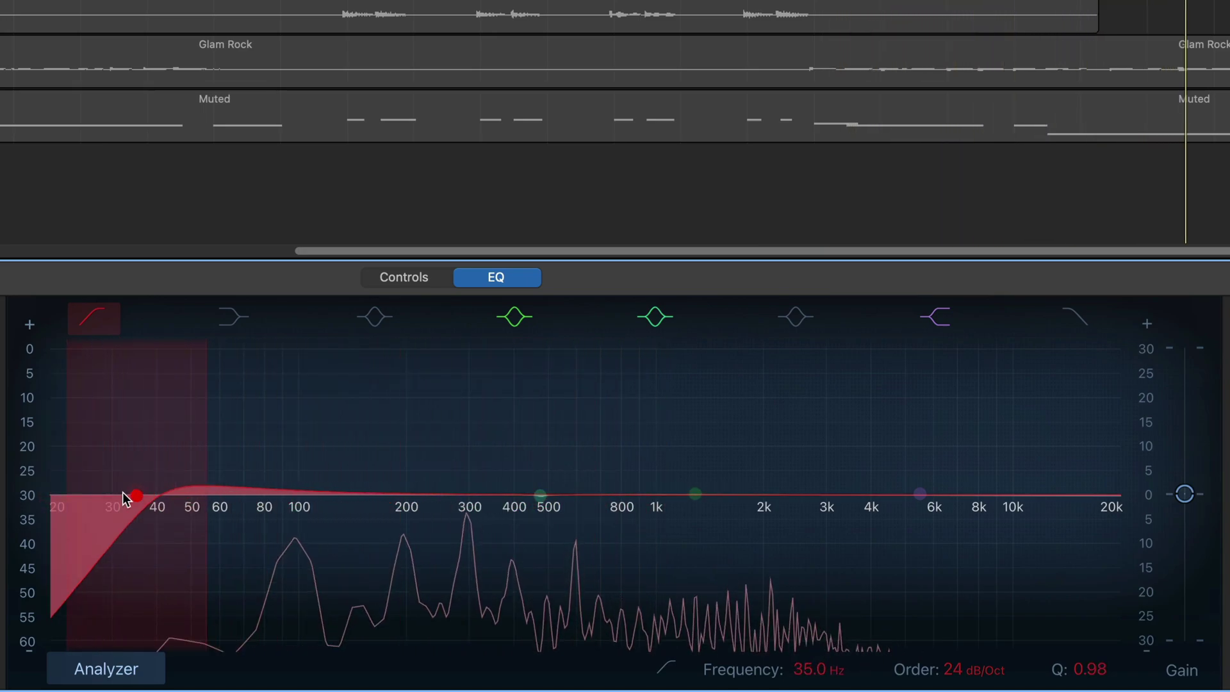
pyautogui.moveTo(51, 507)
pyautogui.mouseDown()
pyautogui.moveTo(568, 506)
pyautogui.moveTo(32, 505)
pyautogui.mouseUp()
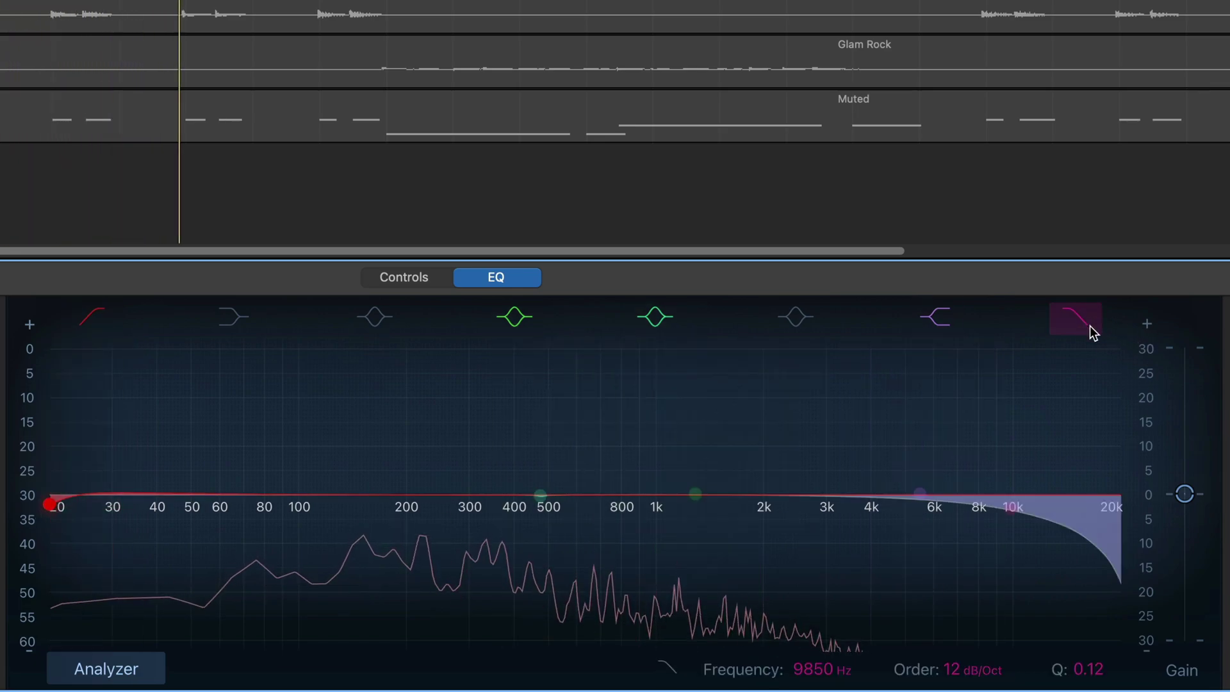
pyautogui.moveTo(1011, 513); pyautogui.dragTo(351, 492)
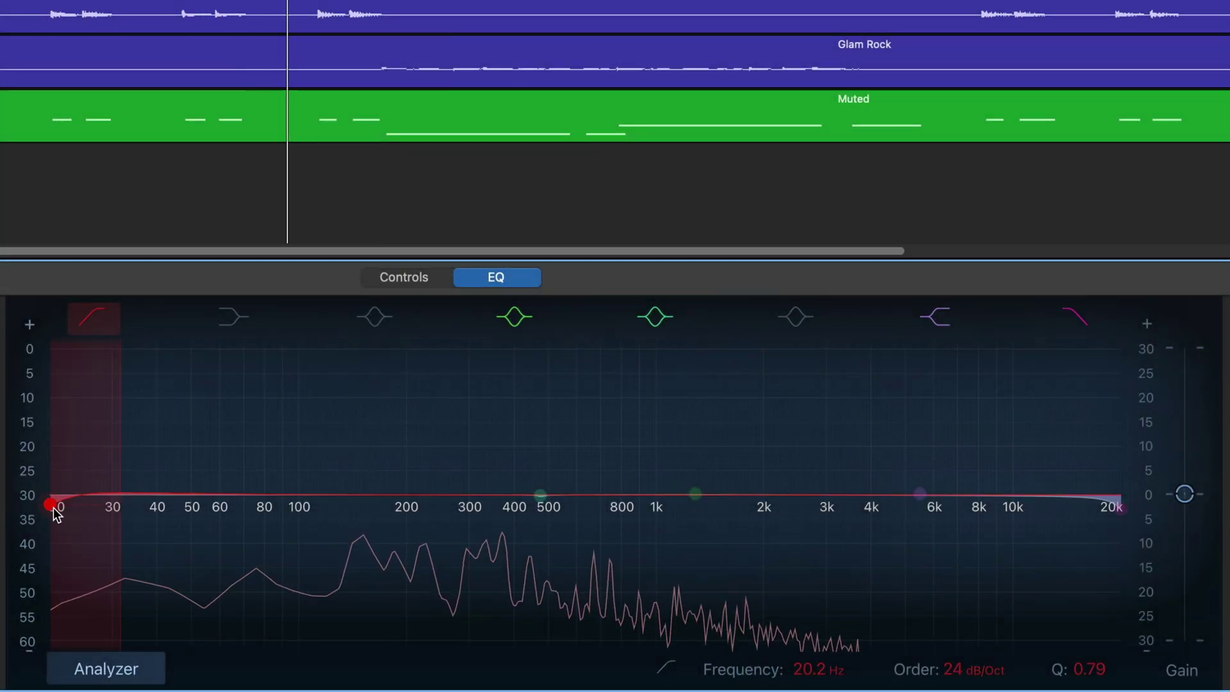
pyautogui.moveTo(55, 509)
pyautogui.mouseDown()
pyautogui.moveTo(404, 541)
pyautogui.moveTo(49, 503)
pyautogui.mouseUp()
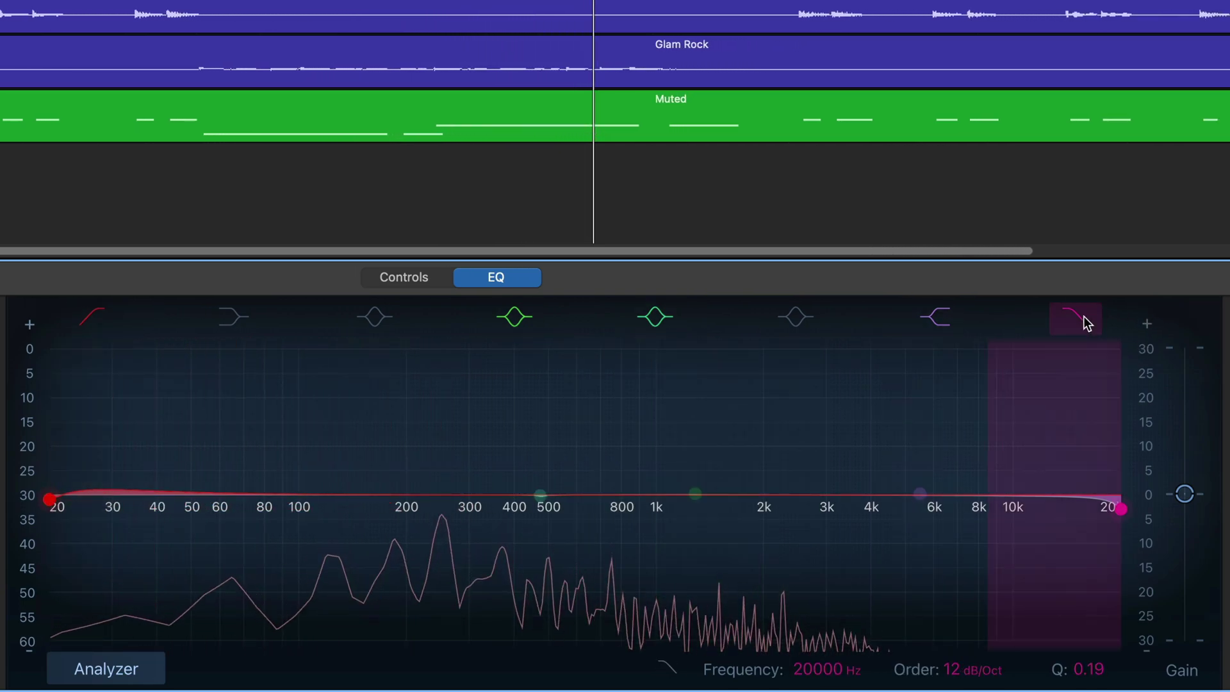
pyautogui.moveTo(1131, 519); pyautogui.dragTo(1093, 517)
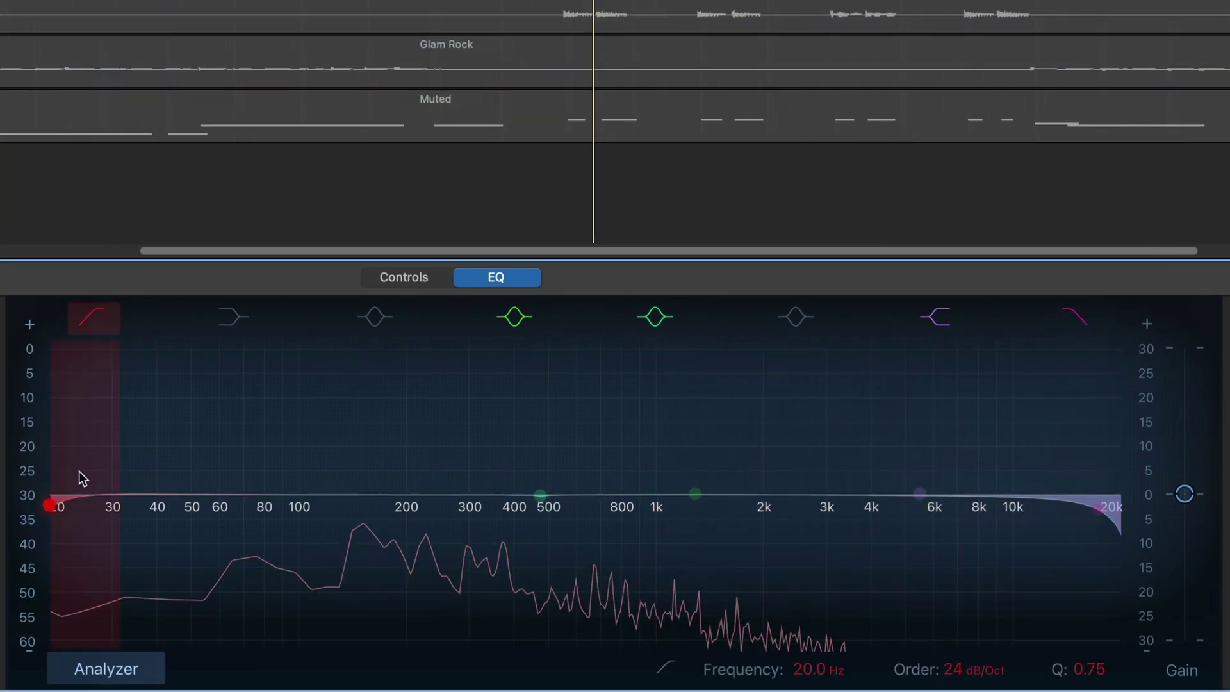
pyautogui.moveTo(60, 512); pyautogui.dragTo(480, 511)
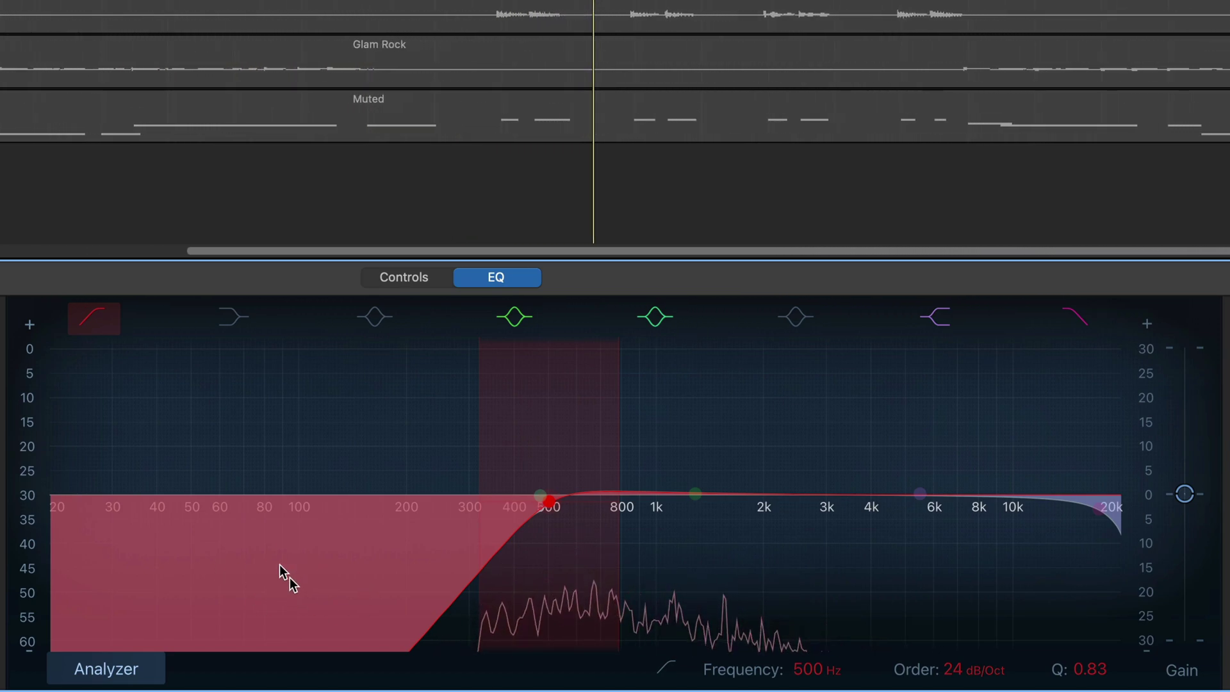
# Toggle the 500 Hz low cut off and on twice to compare the sound.
pyautogui.click(98, 319)
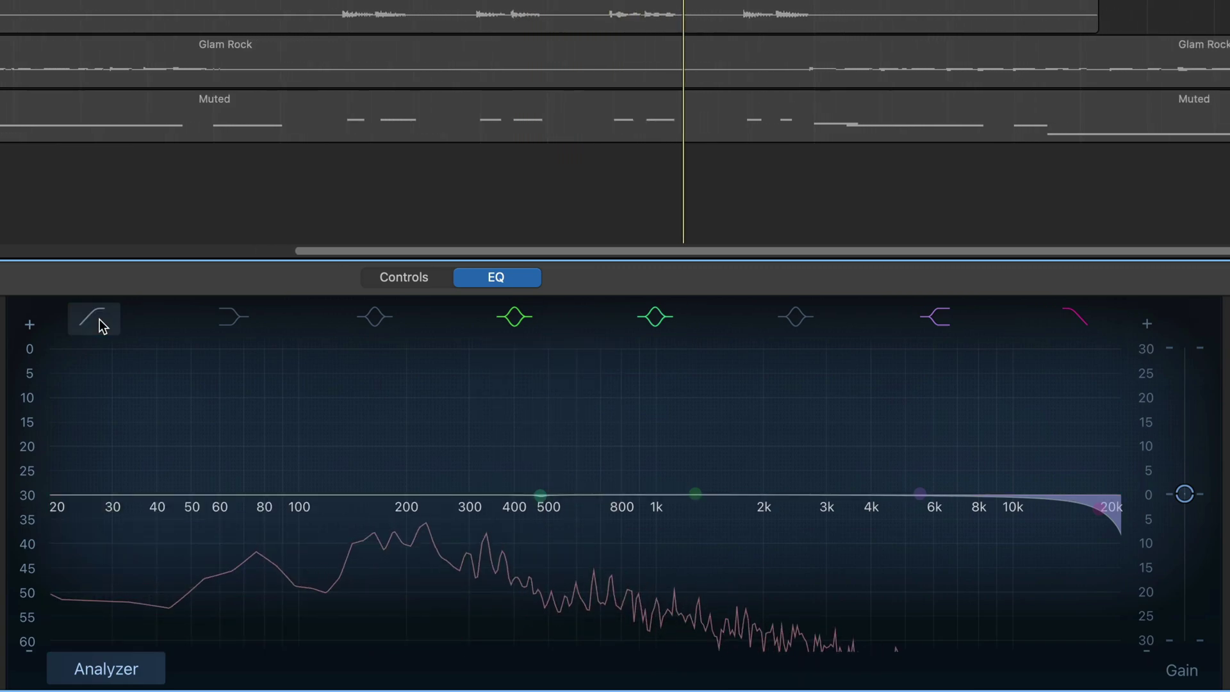
pyautogui.click(99, 319)
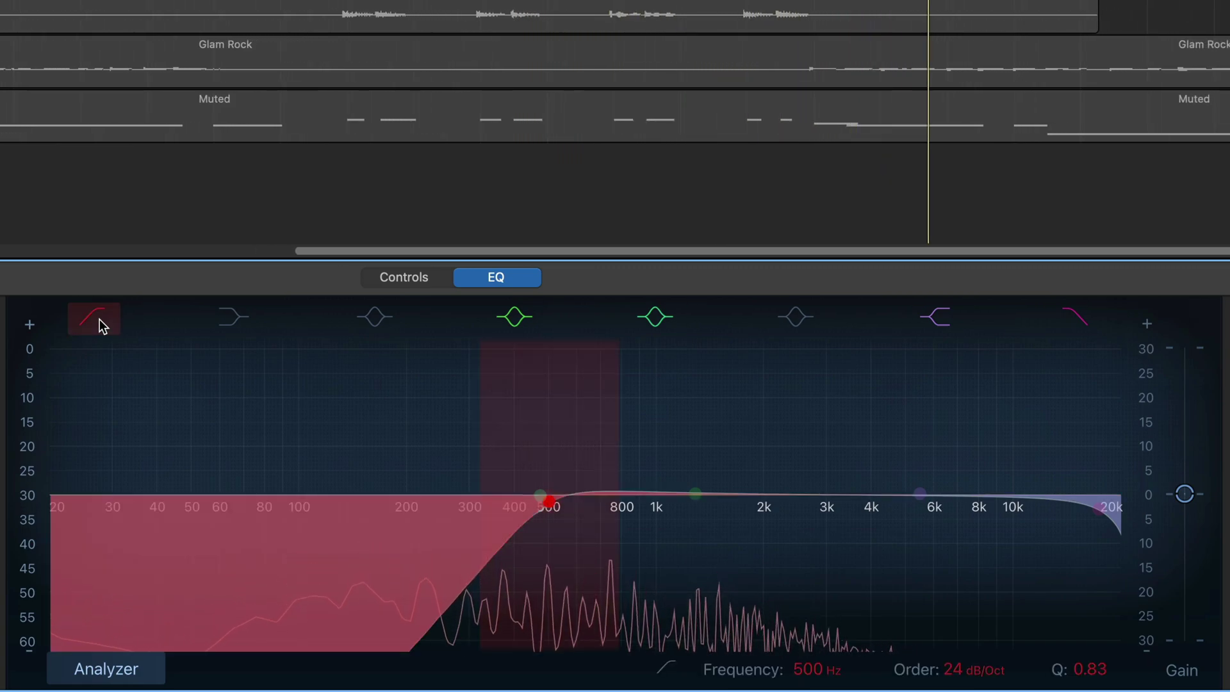
pyautogui.click(99, 319)
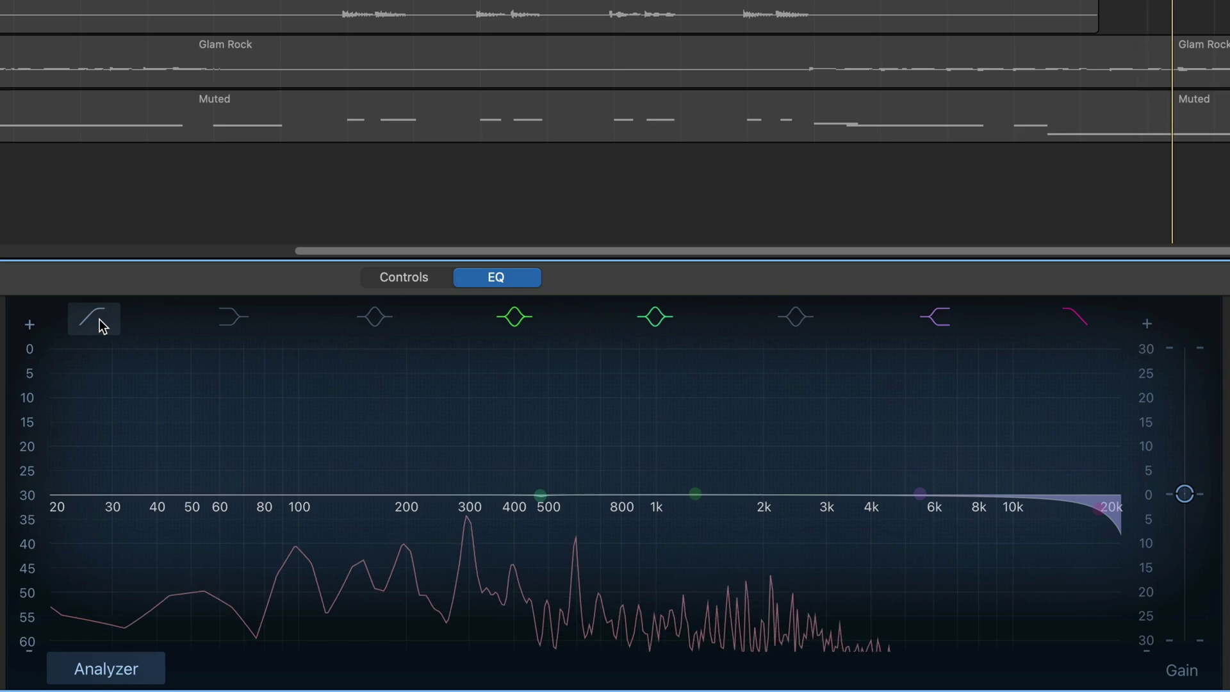
pyautogui.click(99, 319)
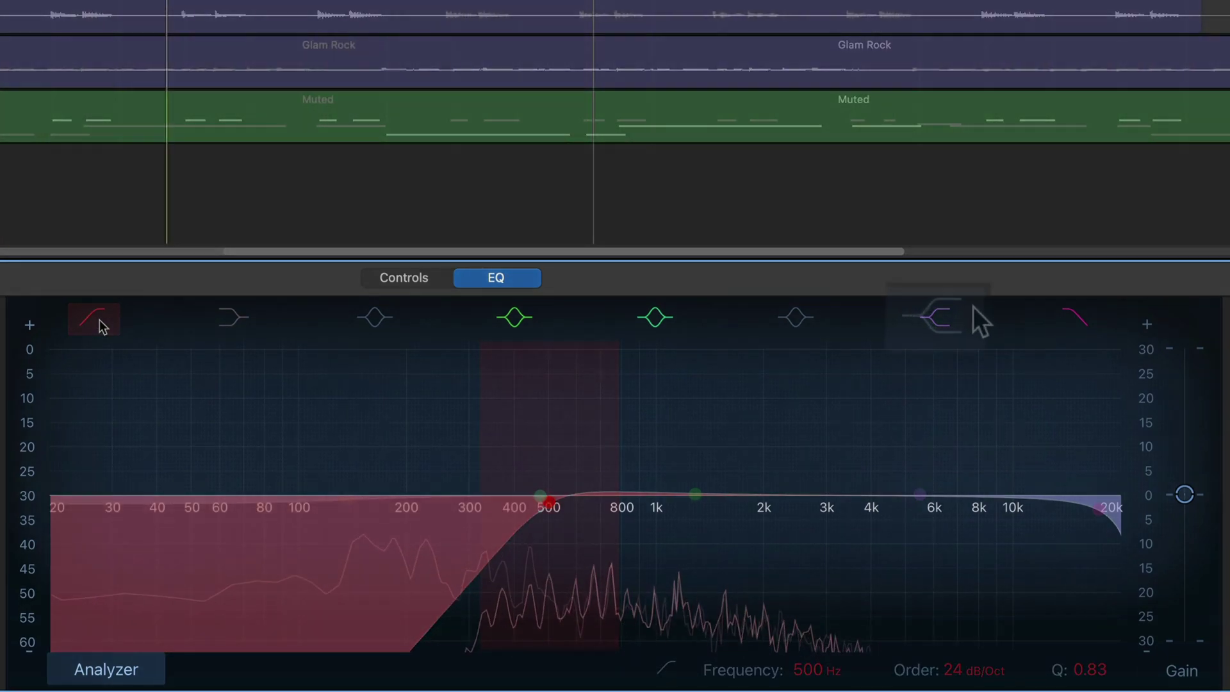
# Boost the high shelf near 3720 Hz and the 150 Hz low shelf, then drop the high shelf to -3.5 dB.
pyautogui.moveTo(919, 487); pyautogui.dragTo(844, 409)
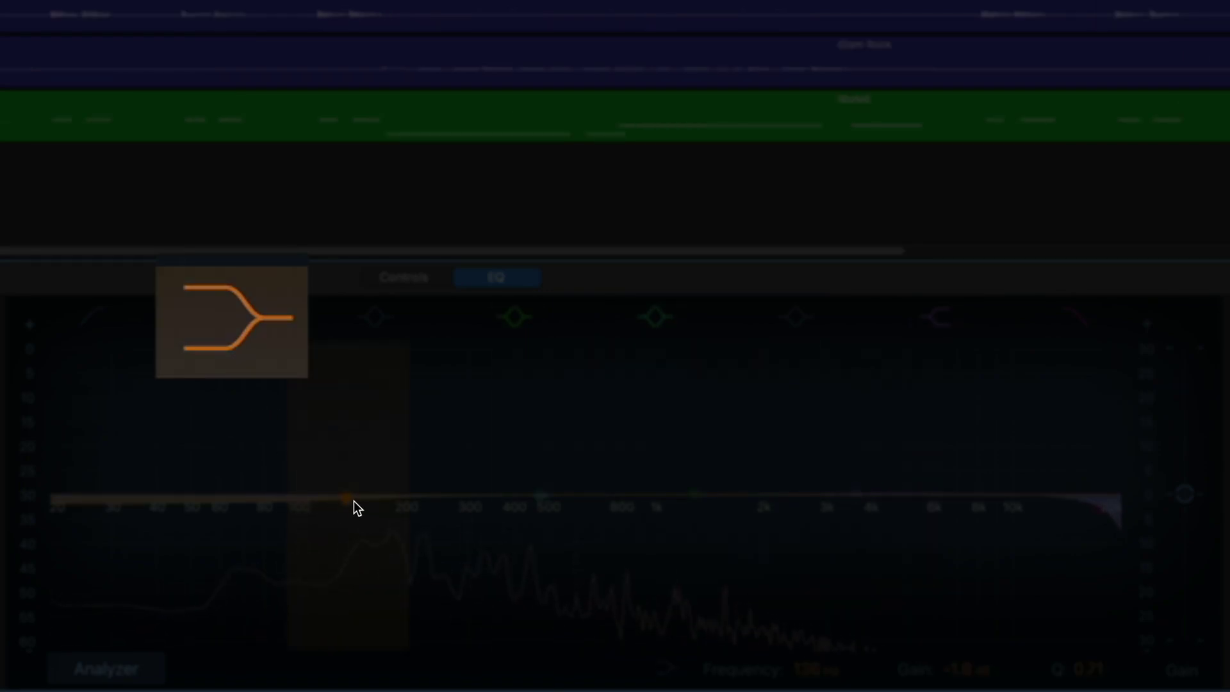
pyautogui.moveTo(354, 501)
pyautogui.mouseDown()
pyautogui.moveTo(376, 364)
pyautogui.moveTo(368, 609)
pyautogui.moveTo(387, 357)
pyautogui.moveTo(371, 485)
pyautogui.mouseUp()
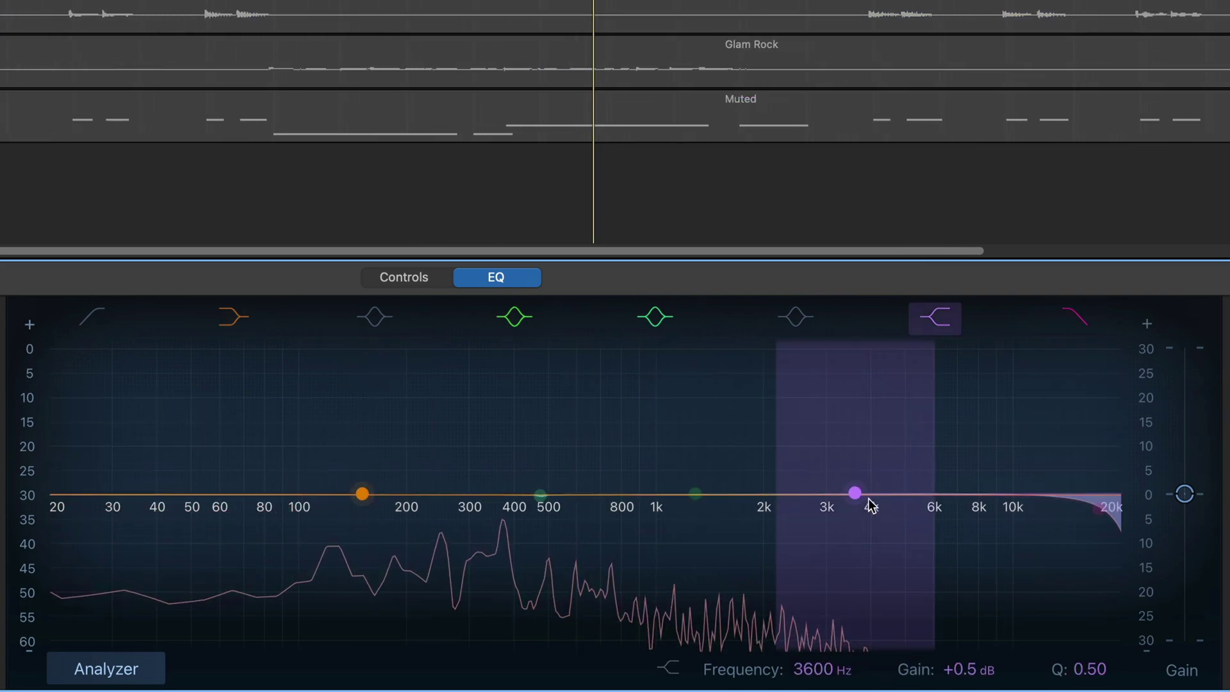
pyautogui.moveTo(859, 495)
pyautogui.mouseDown()
pyautogui.moveTo(855, 368)
pyautogui.moveTo(859, 626)
pyautogui.moveTo(855, 506)
pyautogui.mouseUp()
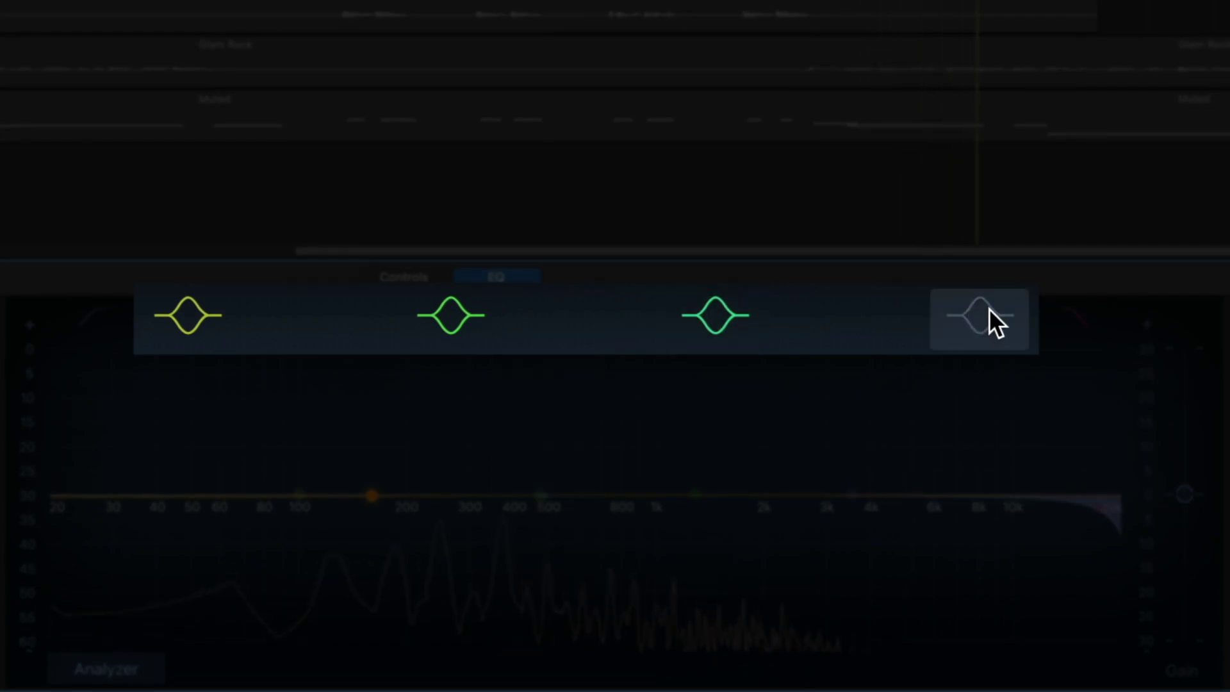
# Enable the fourth bell band and pull the mid band into a -12.3 dB notch at 442 Hz, Q 16.
pyautogui.click(986, 315)
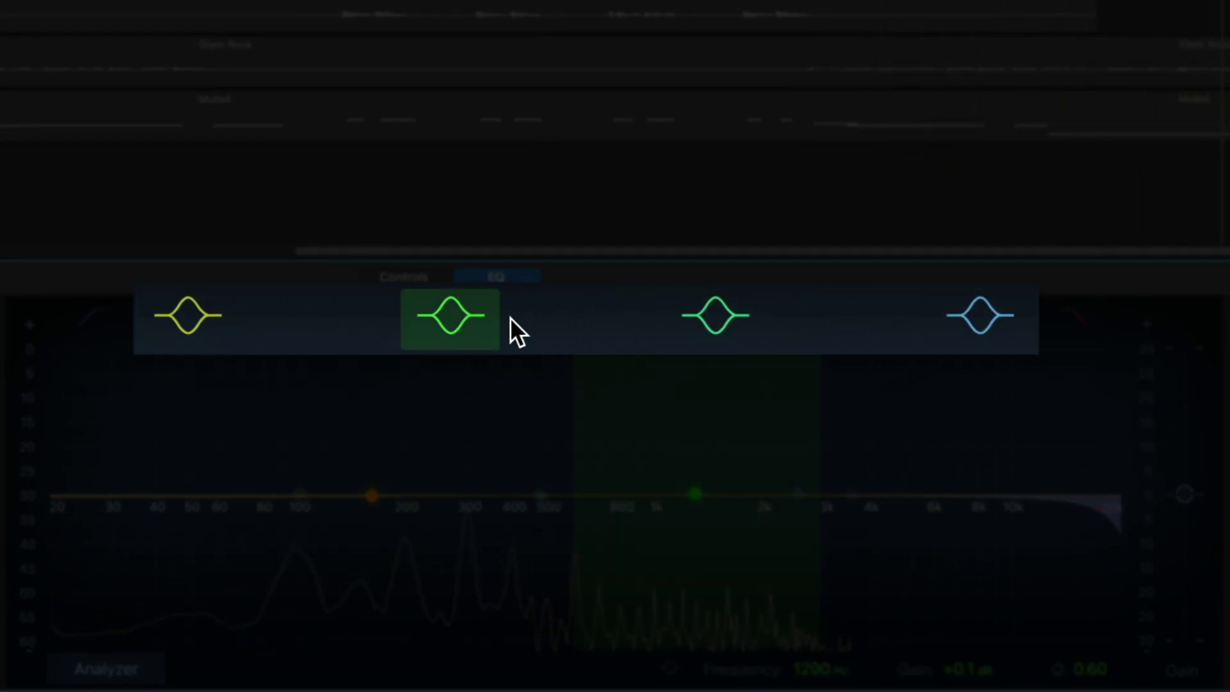
pyautogui.click(728, 339)
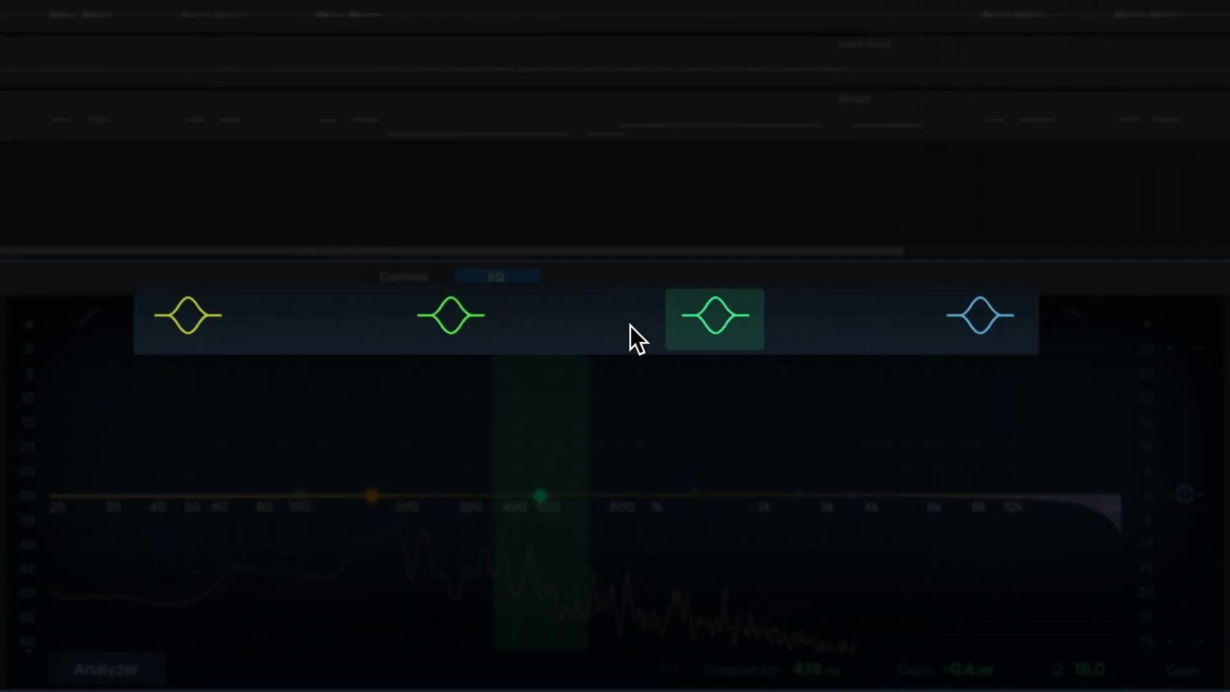
pyautogui.click(523, 329)
pyautogui.click(686, 323)
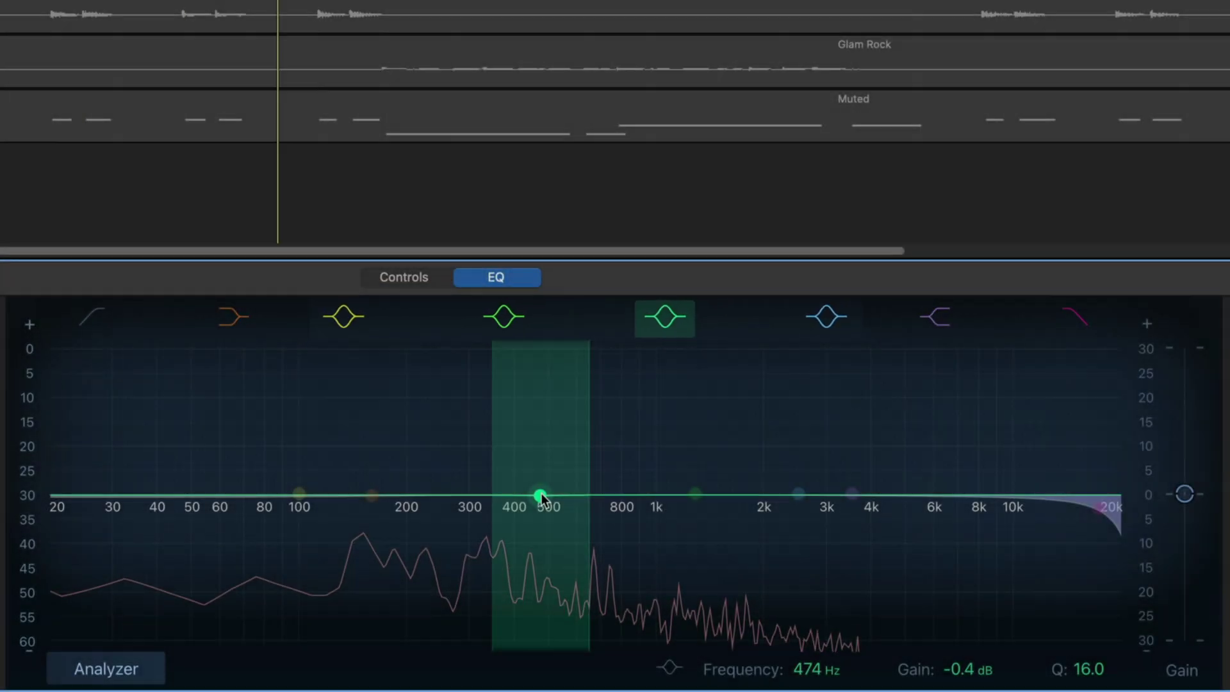
pyautogui.moveTo(540, 493); pyautogui.dragTo(540, 497)
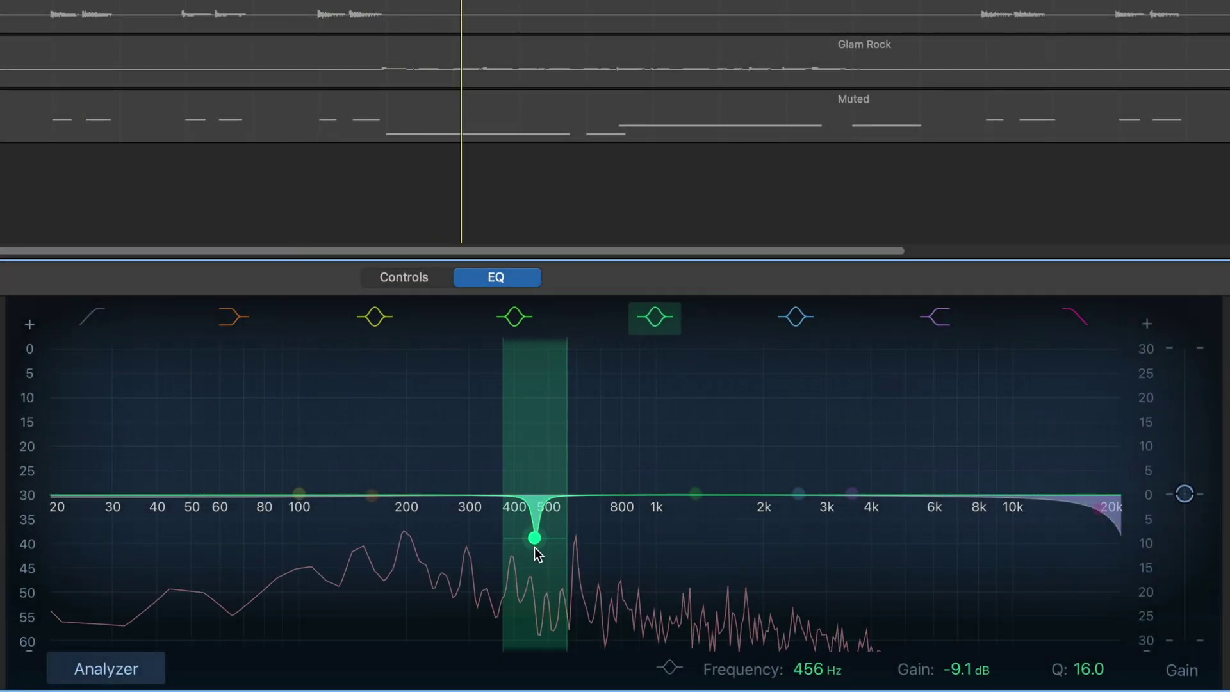
pyautogui.moveTo(530, 563); pyautogui.dragTo(530, 565)
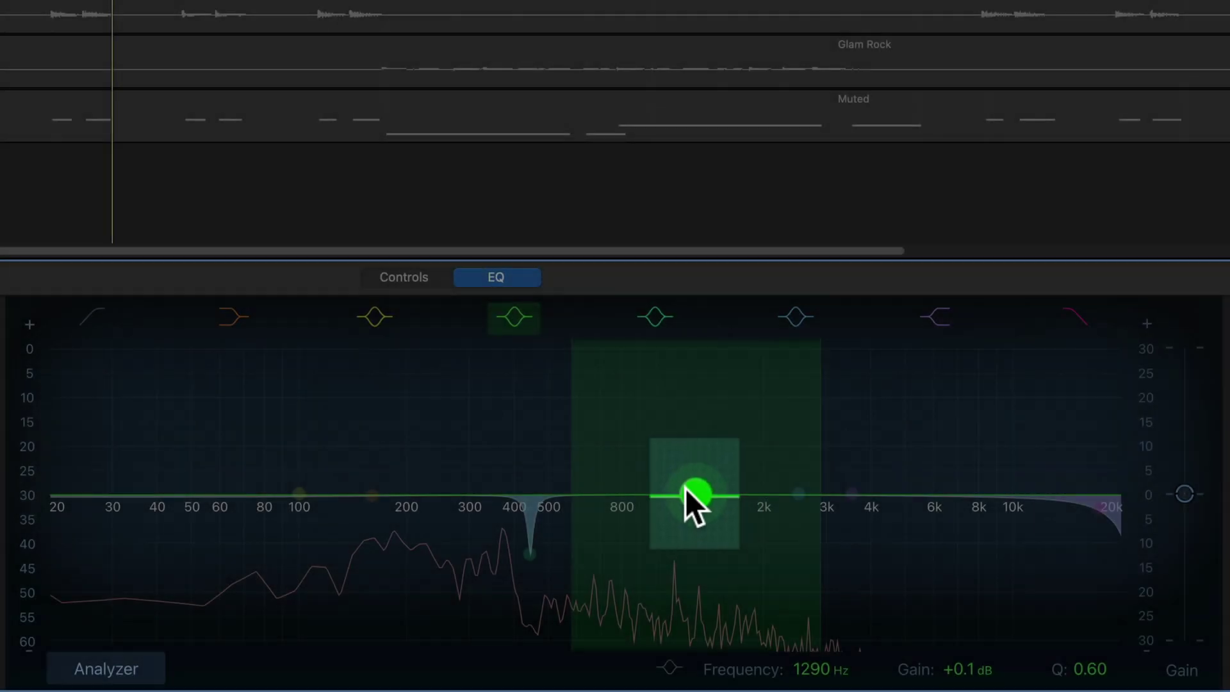
pyautogui.moveTo(686, 499)
pyautogui.mouseDown()
pyautogui.moveTo(684, 442)
pyautogui.moveTo(705, 566)
pyautogui.moveTo(722, 444)
pyautogui.moveTo(704, 529)
pyautogui.moveTo(683, 487)
pyautogui.moveTo(683, 549)
pyautogui.moveTo(683, 384)
pyautogui.moveTo(686, 497)
pyautogui.moveTo(562, 502)
pyautogui.moveTo(697, 502)
pyautogui.mouseUp()
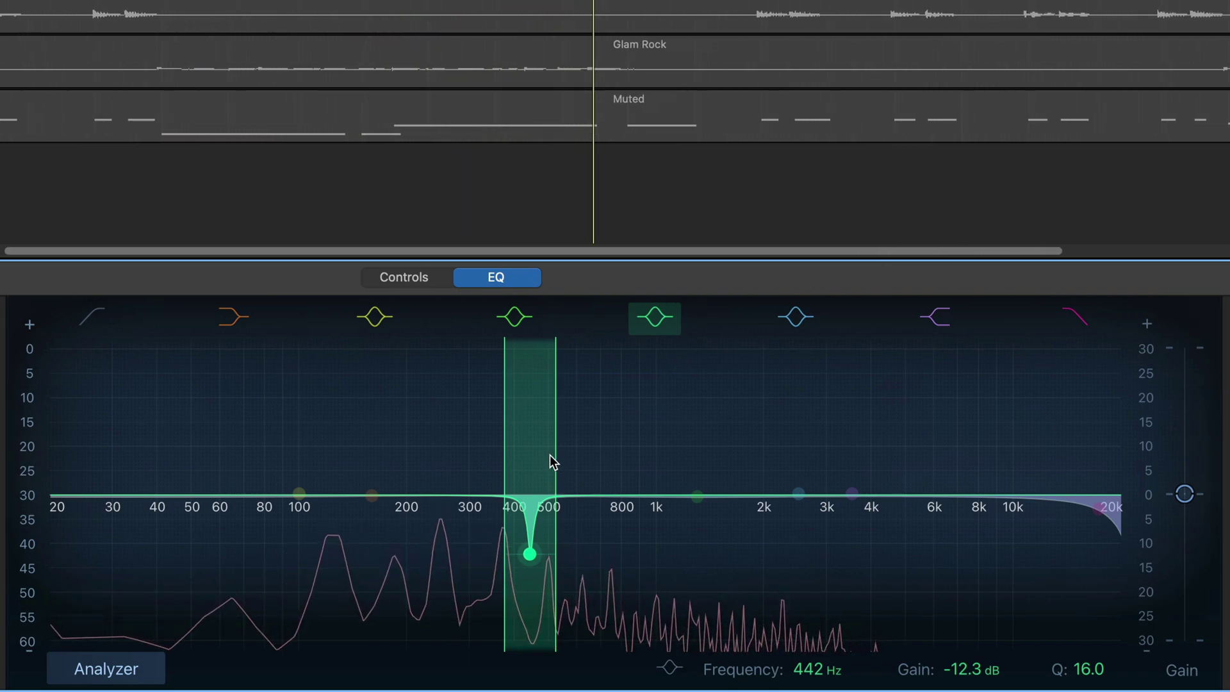
# Widen and re-narrow the 442 Hz cut, then add a 500 Hz low cut at 36 dB/Oct.
pyautogui.moveTo(554, 465); pyautogui.dragTo(673, 448)
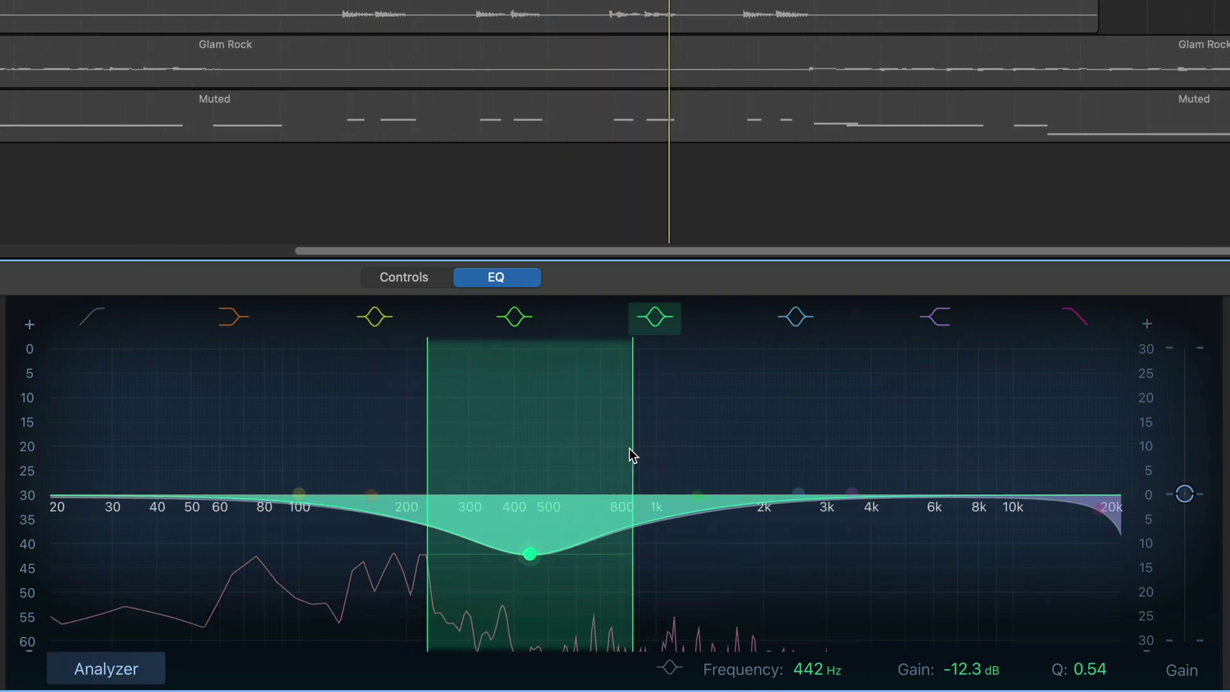
pyautogui.moveTo(630, 449); pyautogui.dragTo(577, 449)
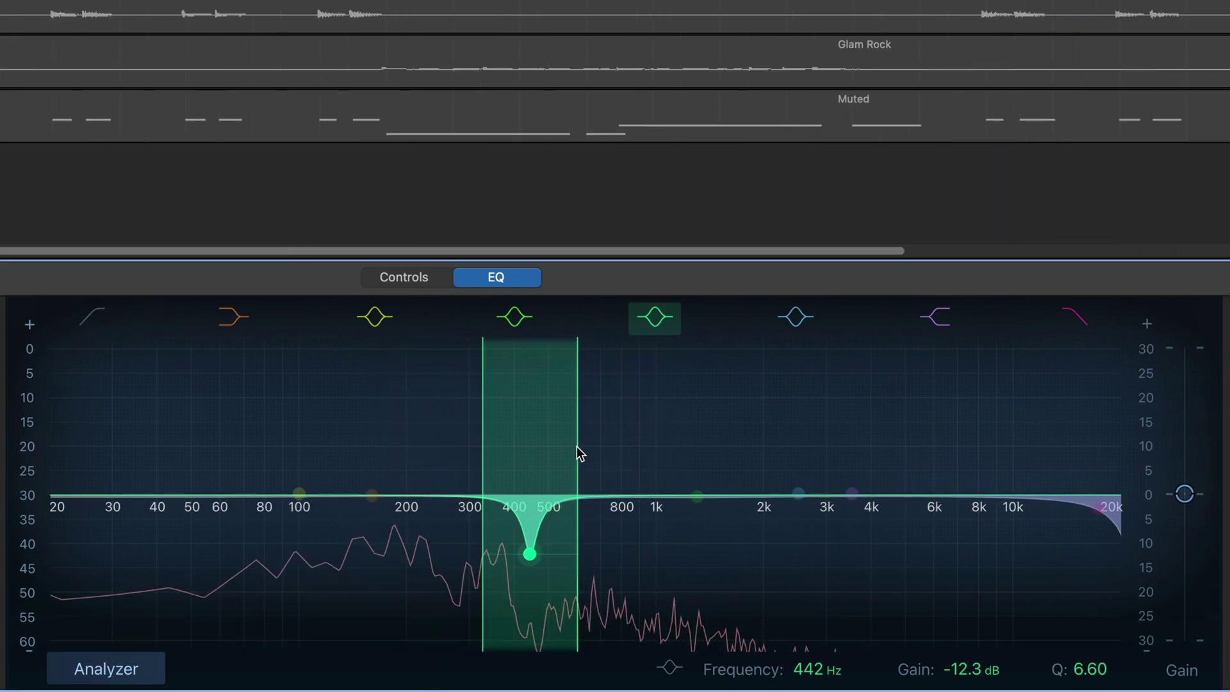
pyautogui.click(579, 454)
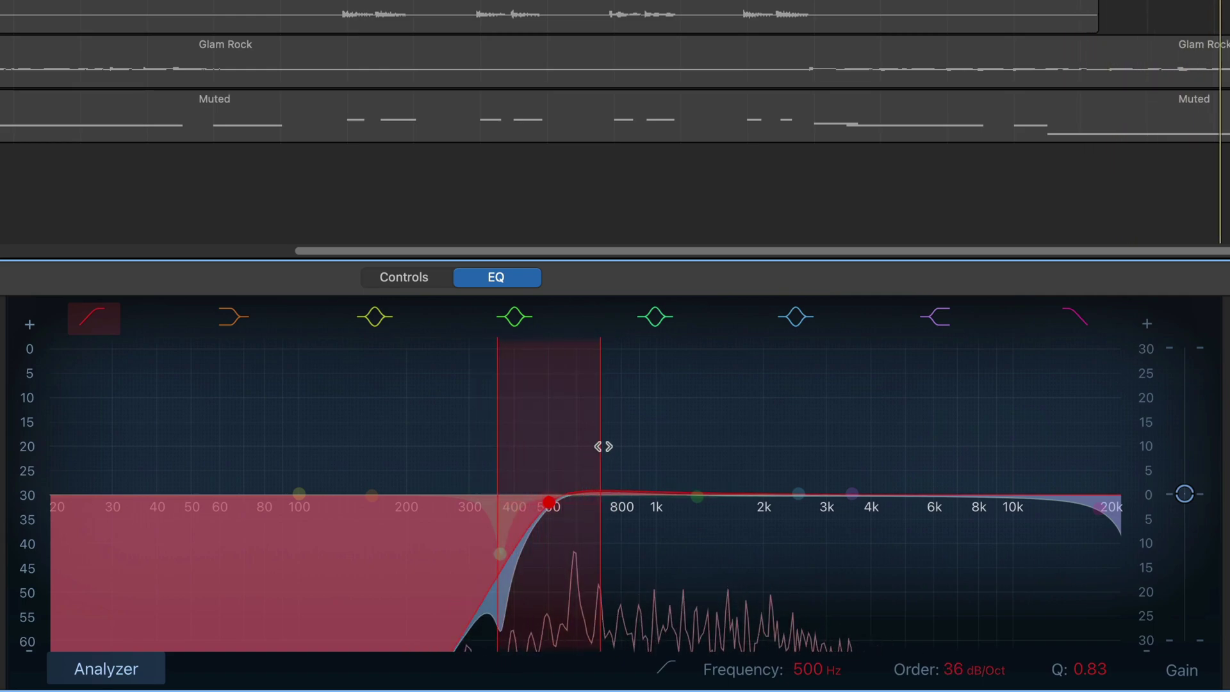
pyautogui.moveTo(659, 443)
pyautogui.mouseDown()
pyautogui.moveTo(697, 441)
pyautogui.moveTo(559, 436)
pyautogui.moveTo(652, 433)
pyautogui.mouseUp()
# Disable the low cut and bring up the 01 Drums EQ presets for the Retro Rock track.
pyautogui.click(93, 318)
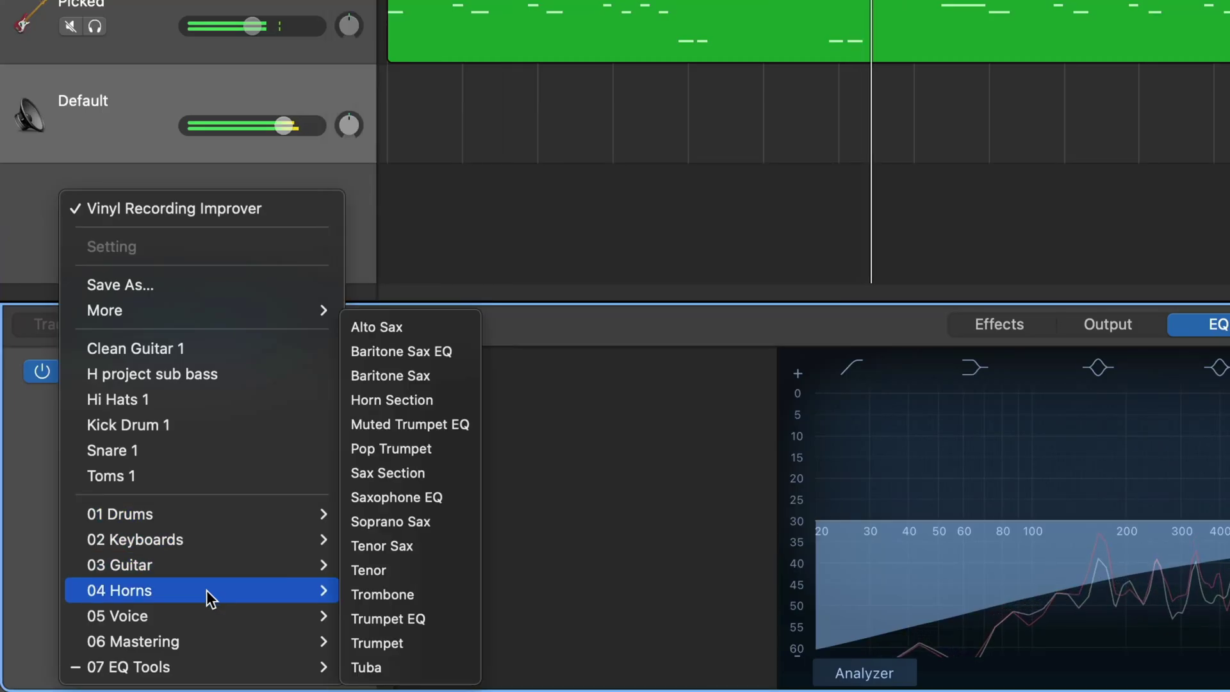
pyautogui.moveTo(213, 658)
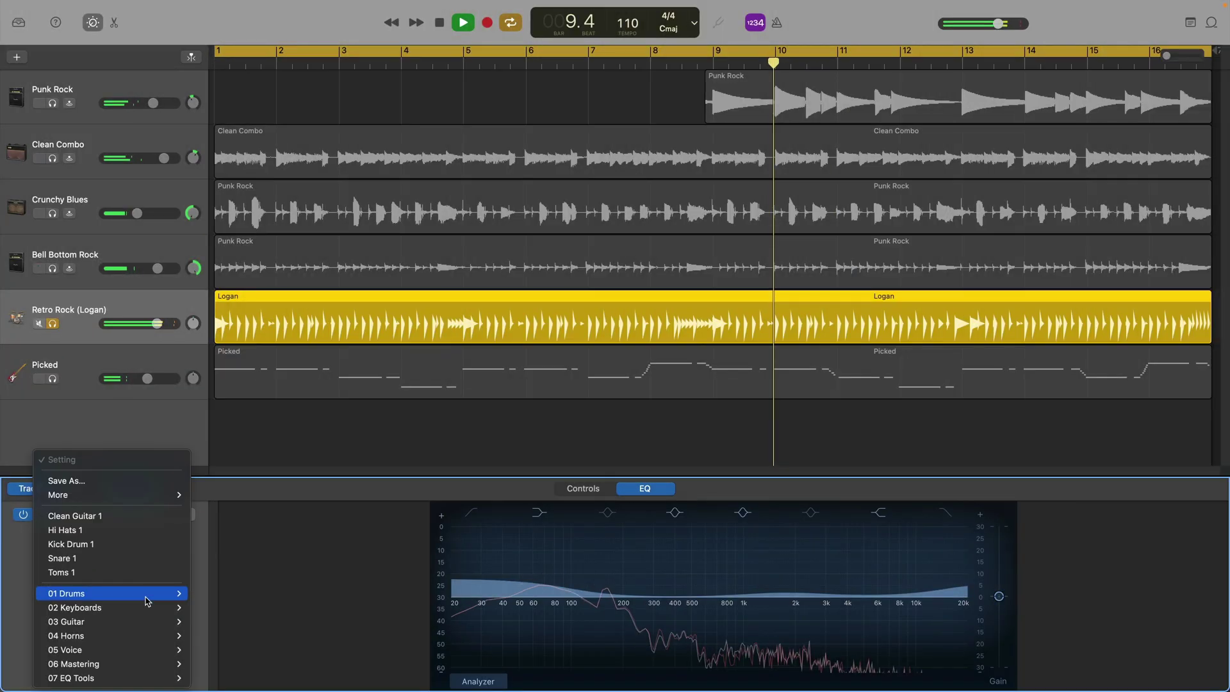
# Try the Overhead Mic EQ preset, then apply 01 Drums > Refresh Drums instead.
pyautogui.moveTo(147, 601)
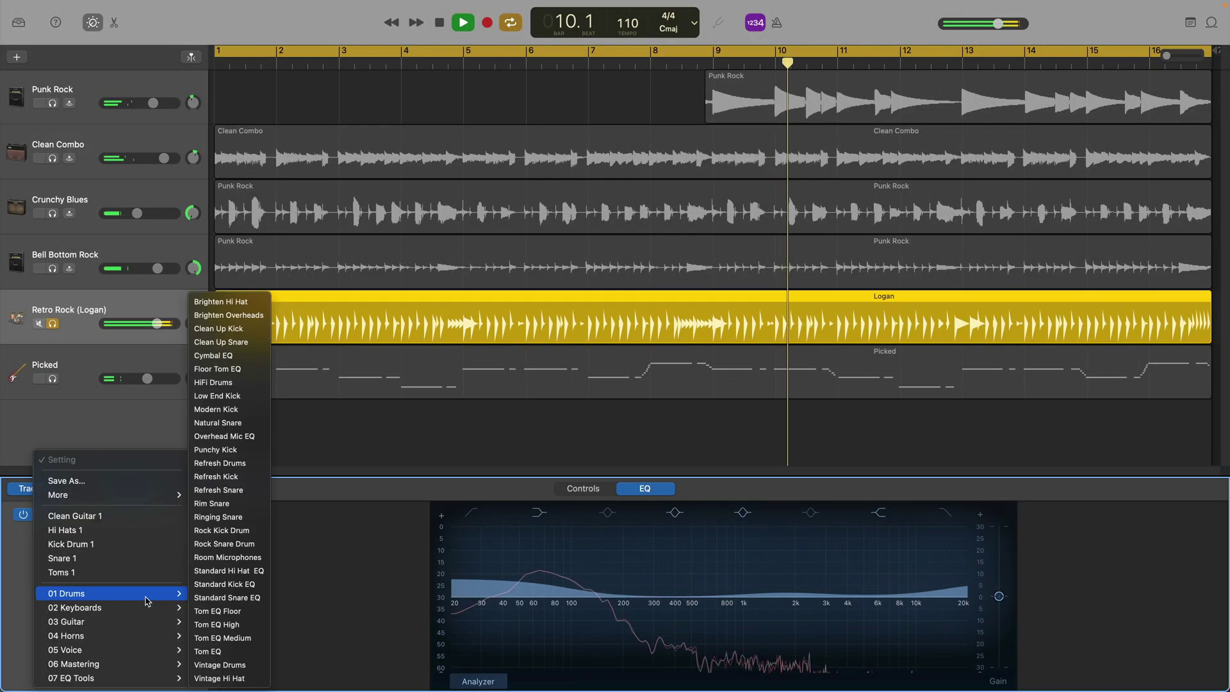
pyautogui.click(262, 437)
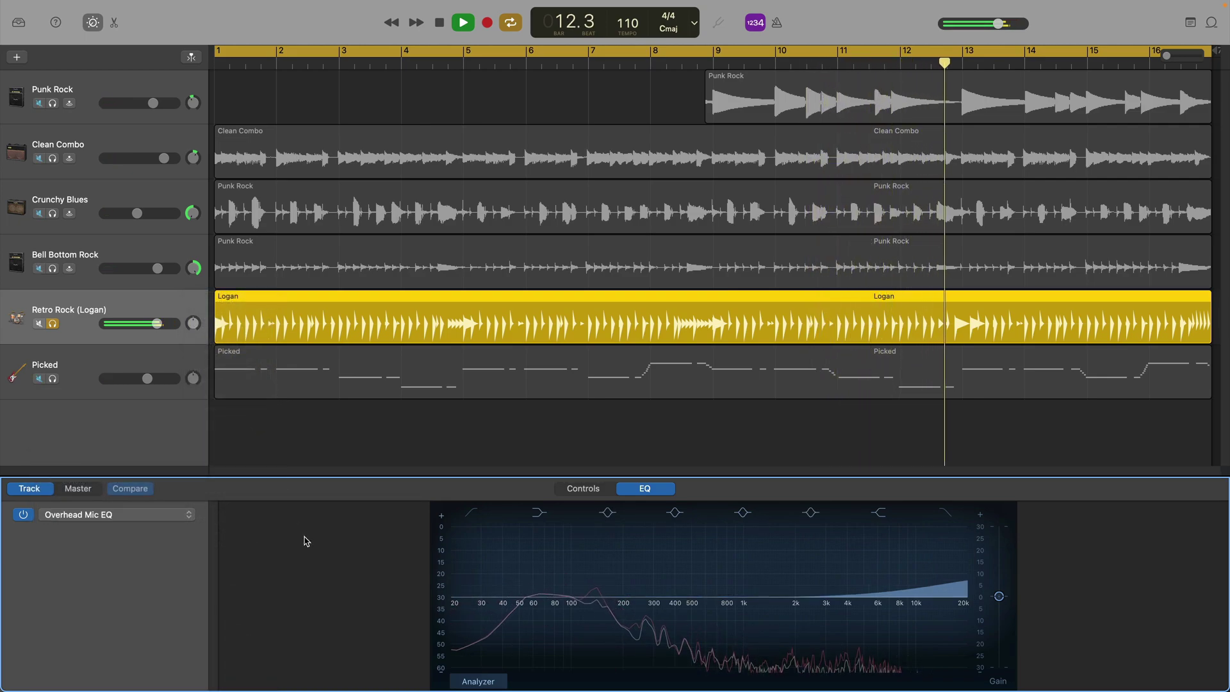
pyautogui.click(160, 515)
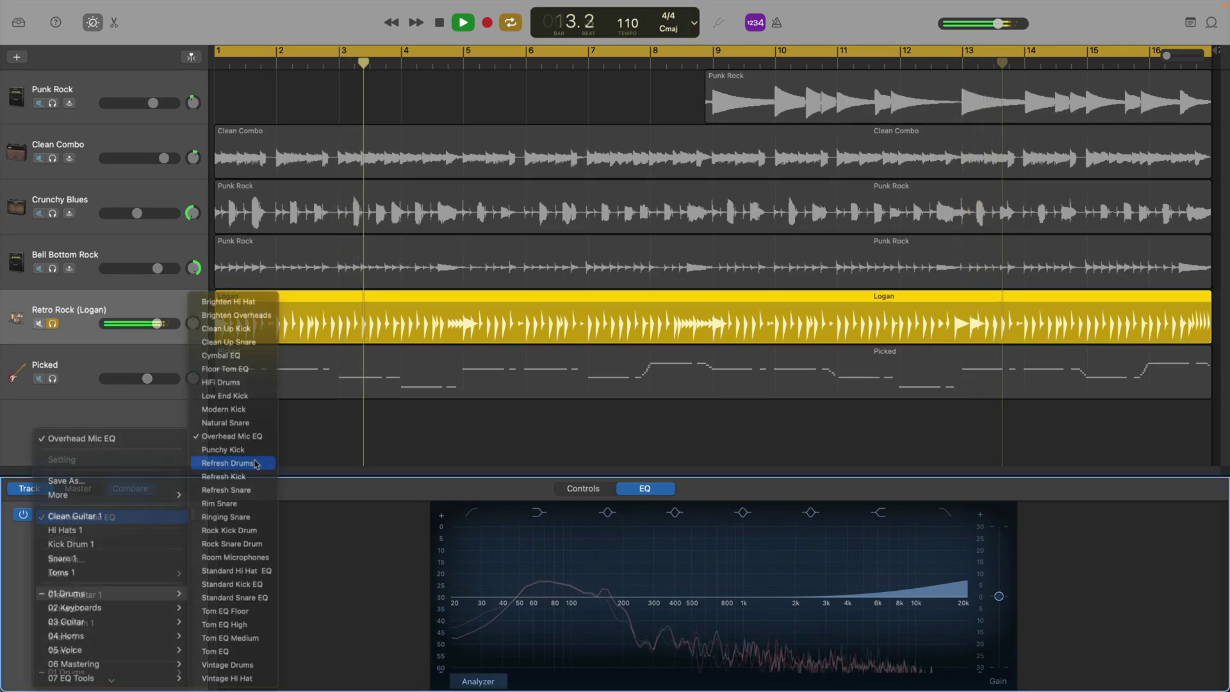
pyautogui.click(282, 387)
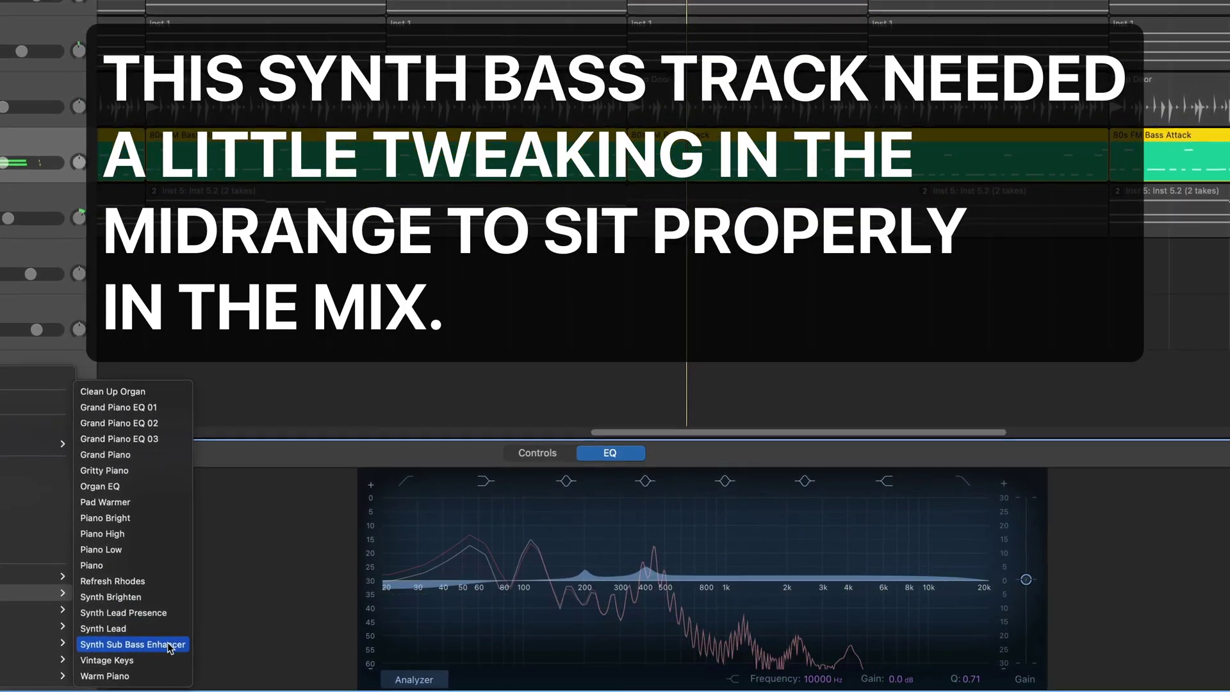
# Load Synth Sub Bass Enhancer on the synth bass EQ and lower the high shelf to about 2 kHz, -8 dB.
pyautogui.click(156, 646)
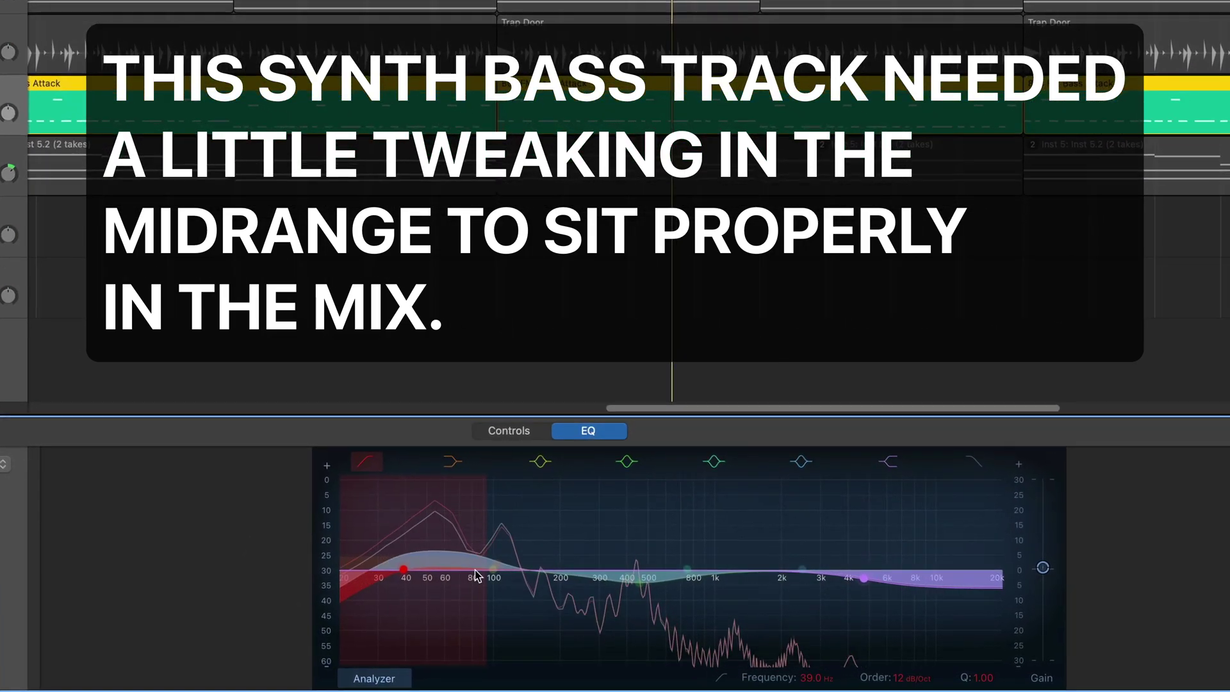
pyautogui.moveTo(864, 578)
pyautogui.mouseDown()
pyautogui.moveTo(779, 586)
pyautogui.moveTo(758, 572)
pyautogui.moveTo(865, 576)
pyautogui.mouseUp()
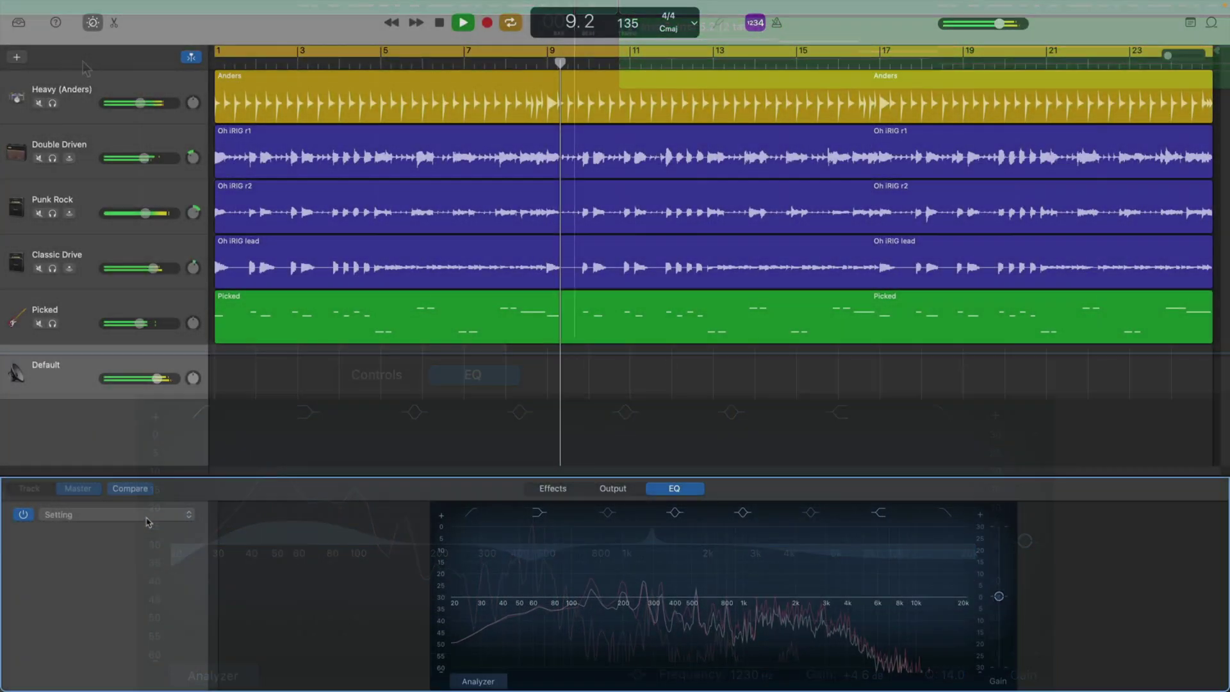
# Try the Final Mix - Rock, then Final Mix - Pop mastering presets on the master track EQ.
pyautogui.click(147, 520)
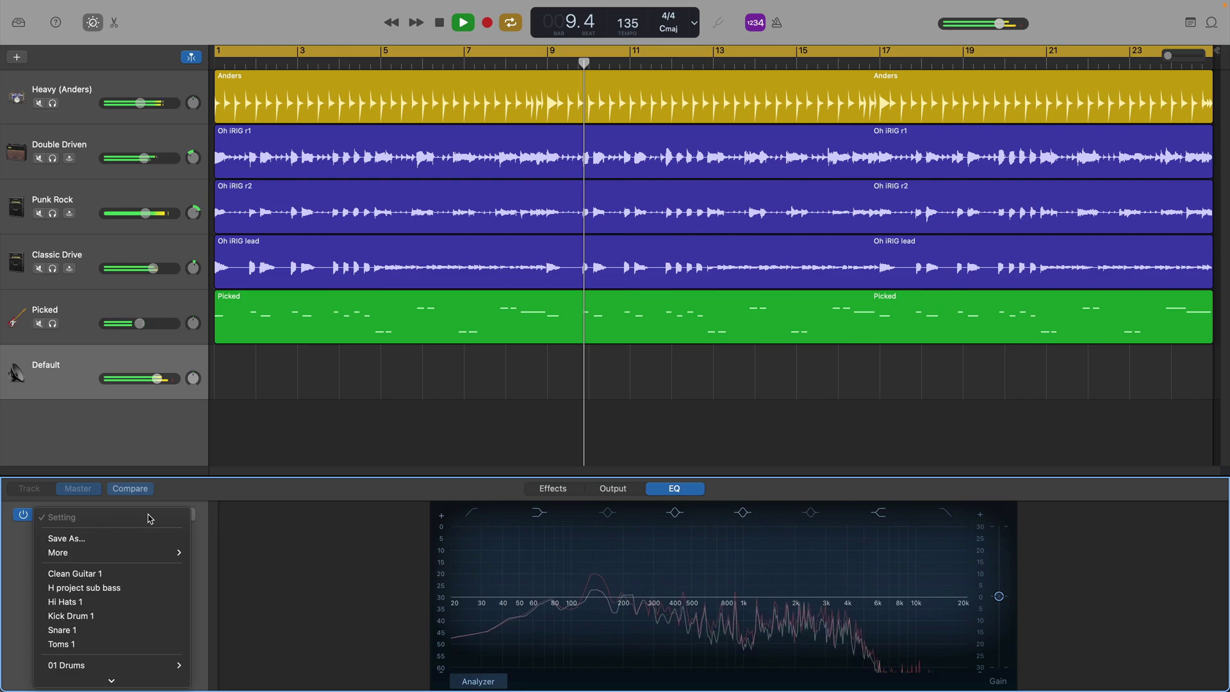
pyautogui.moveTo(147, 608)
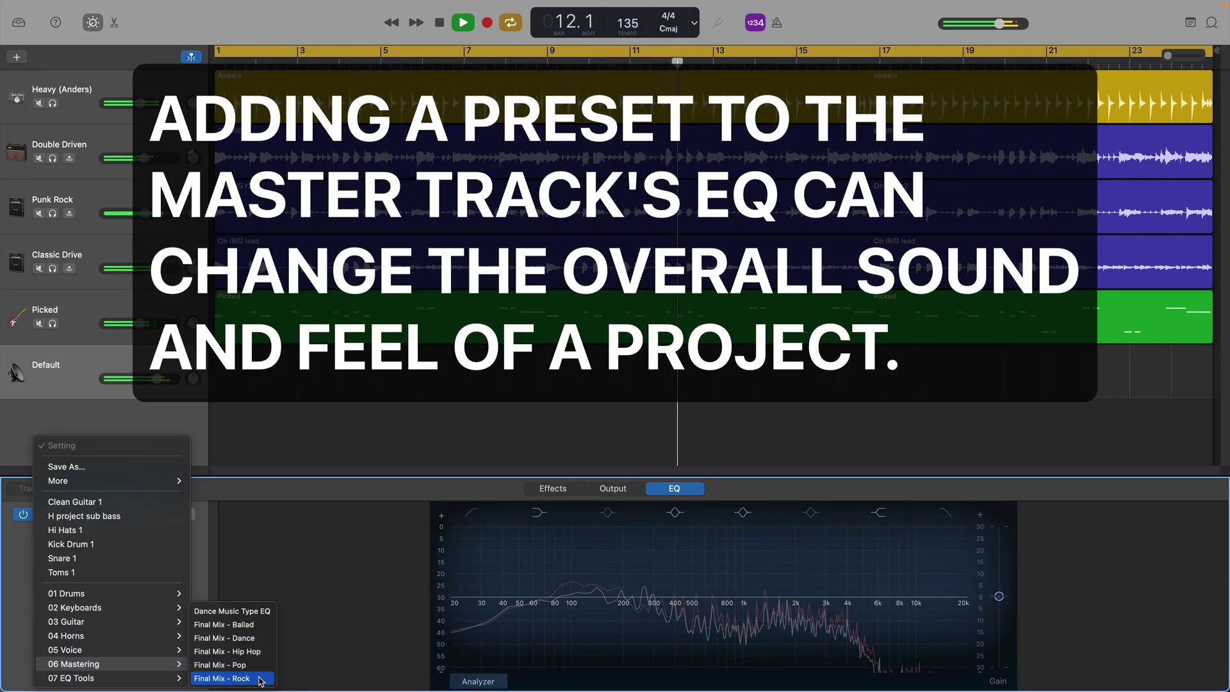
pyautogui.click(260, 679)
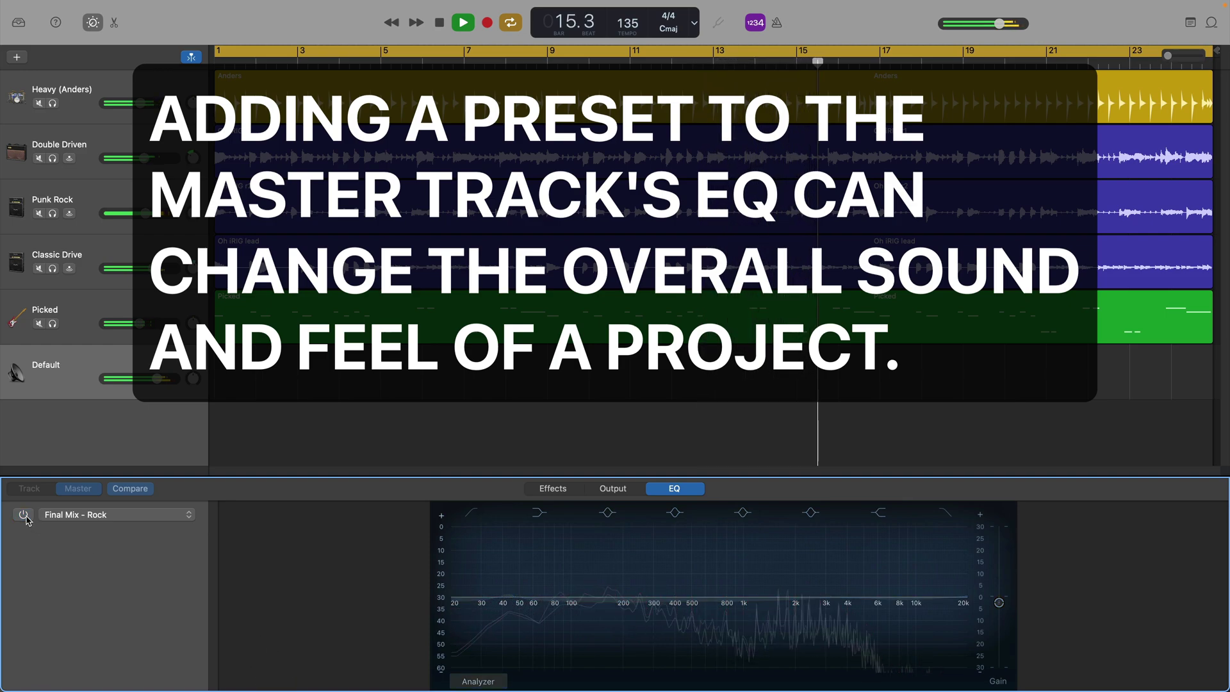
pyautogui.click(182, 518)
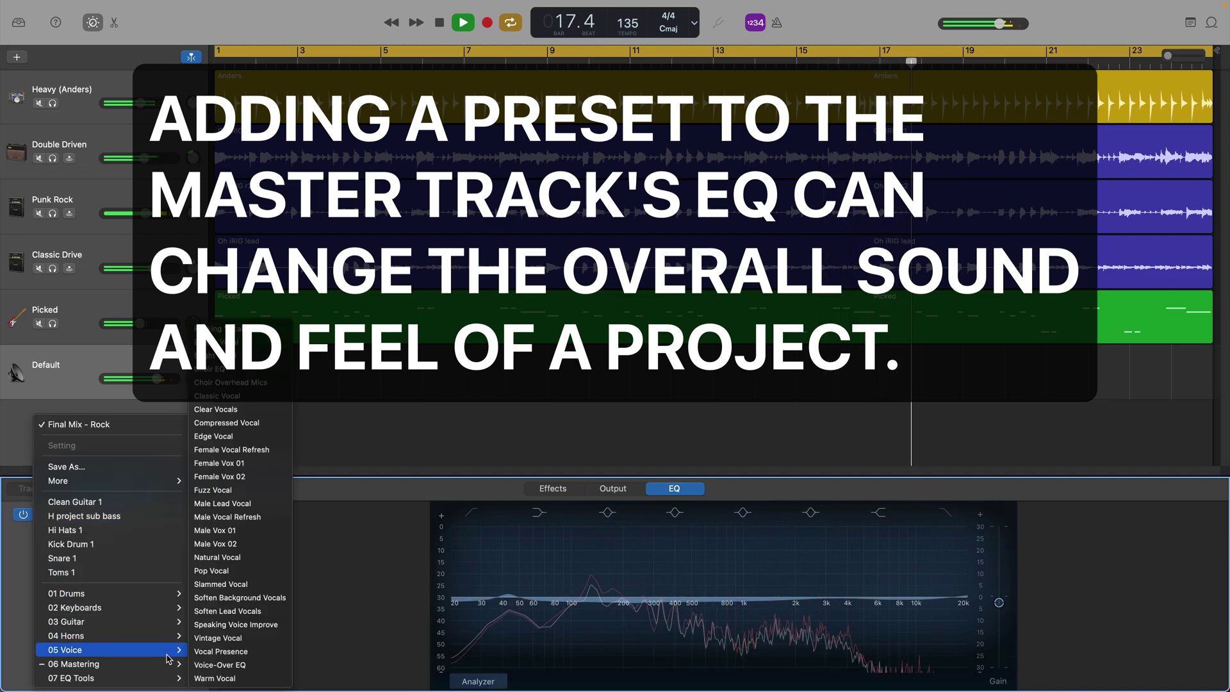
pyautogui.moveTo(168, 664)
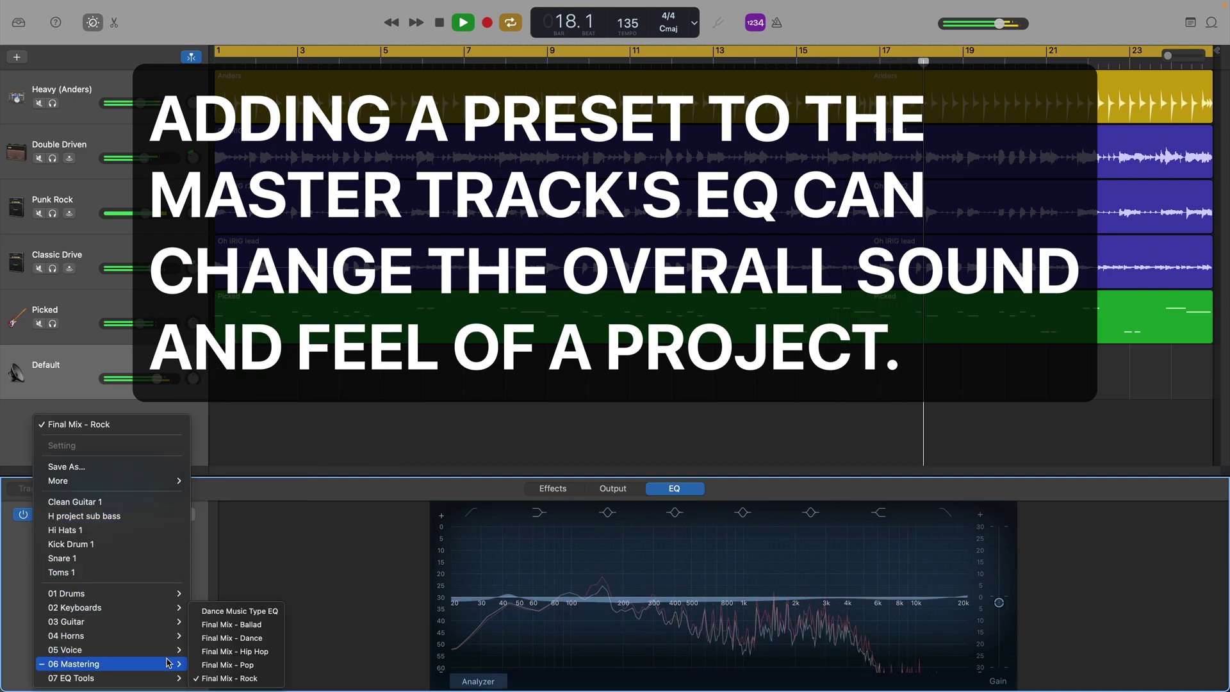
pyautogui.click(254, 664)
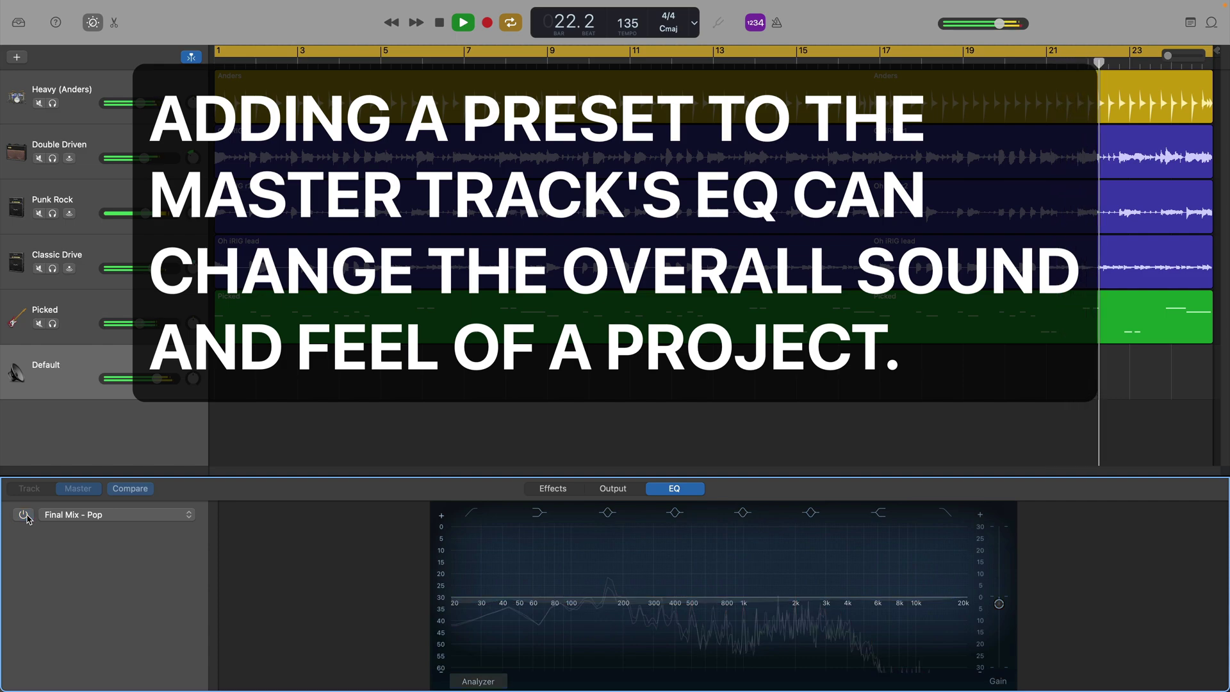
# Apply the Loudness EQ preset from 07 EQ Tools to the master track.
pyautogui.click(132, 518)
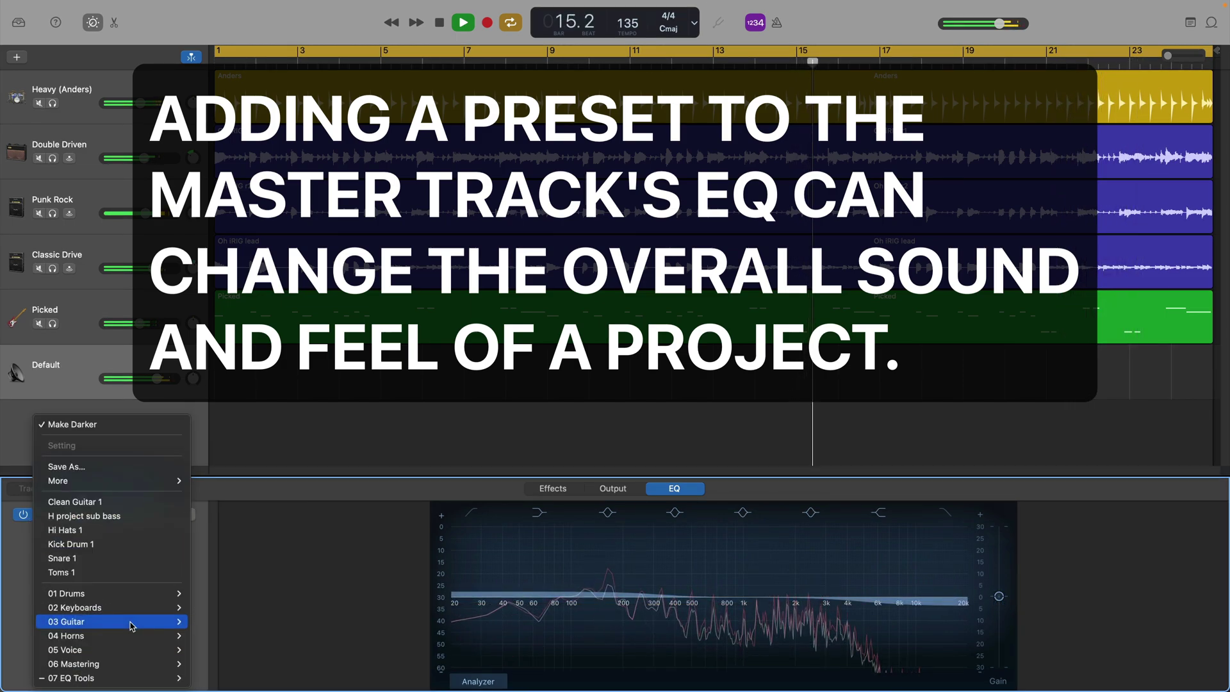
pyautogui.moveTo(134, 678)
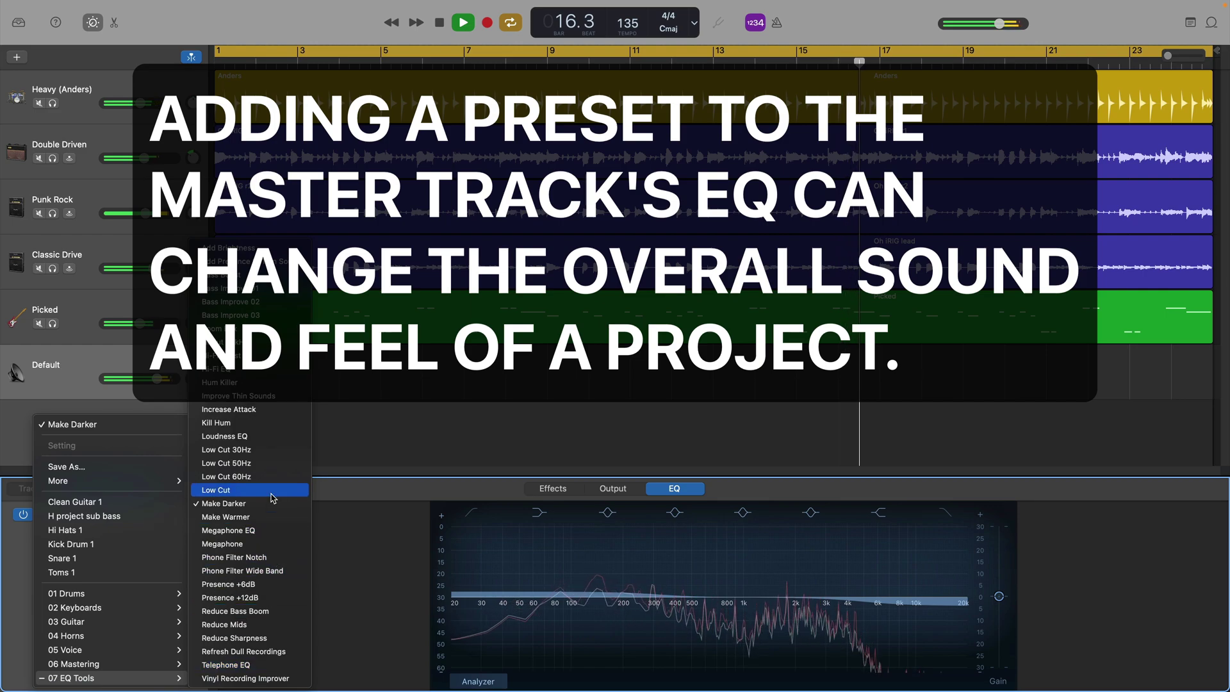
pyautogui.click(269, 442)
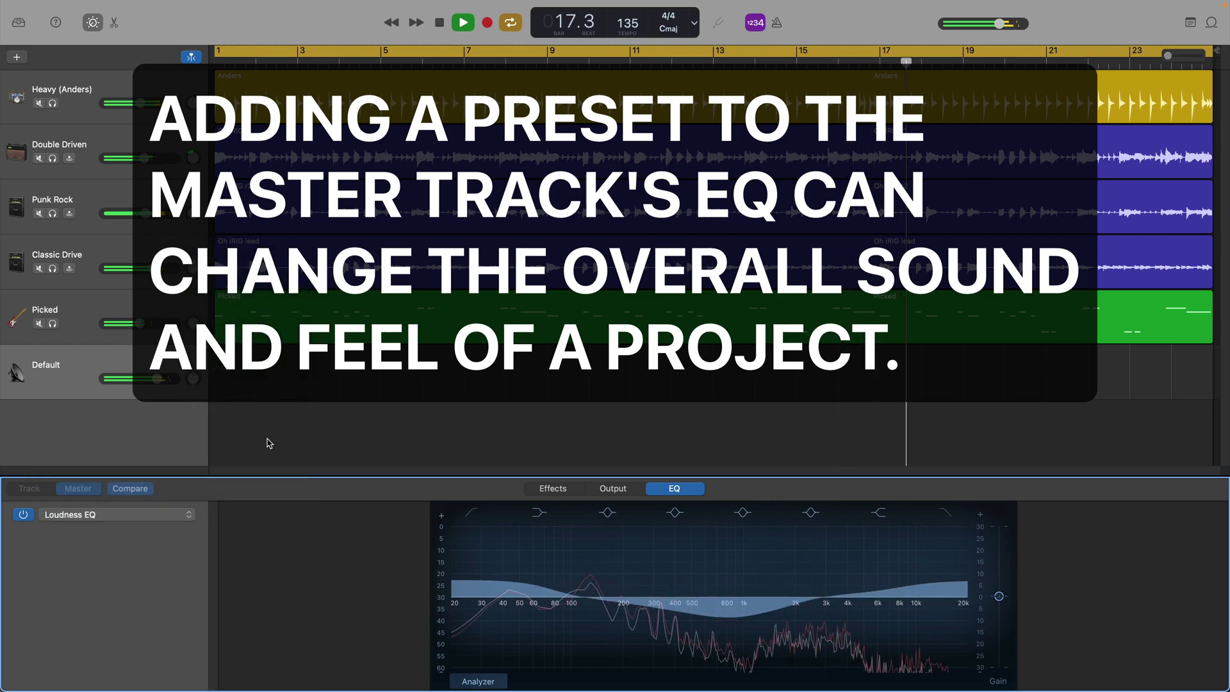